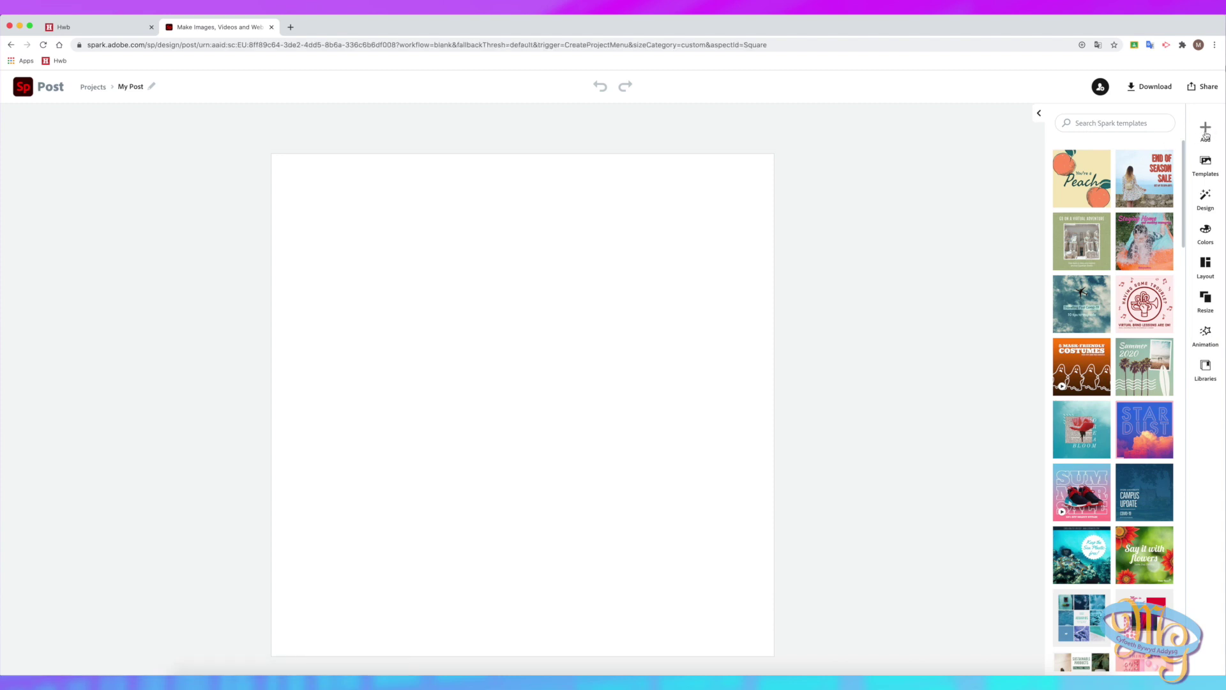
Search the icon library for sun, add the solid scalloped sun with an inner ring, and move it to the canvas's upper half
click(1205, 129)
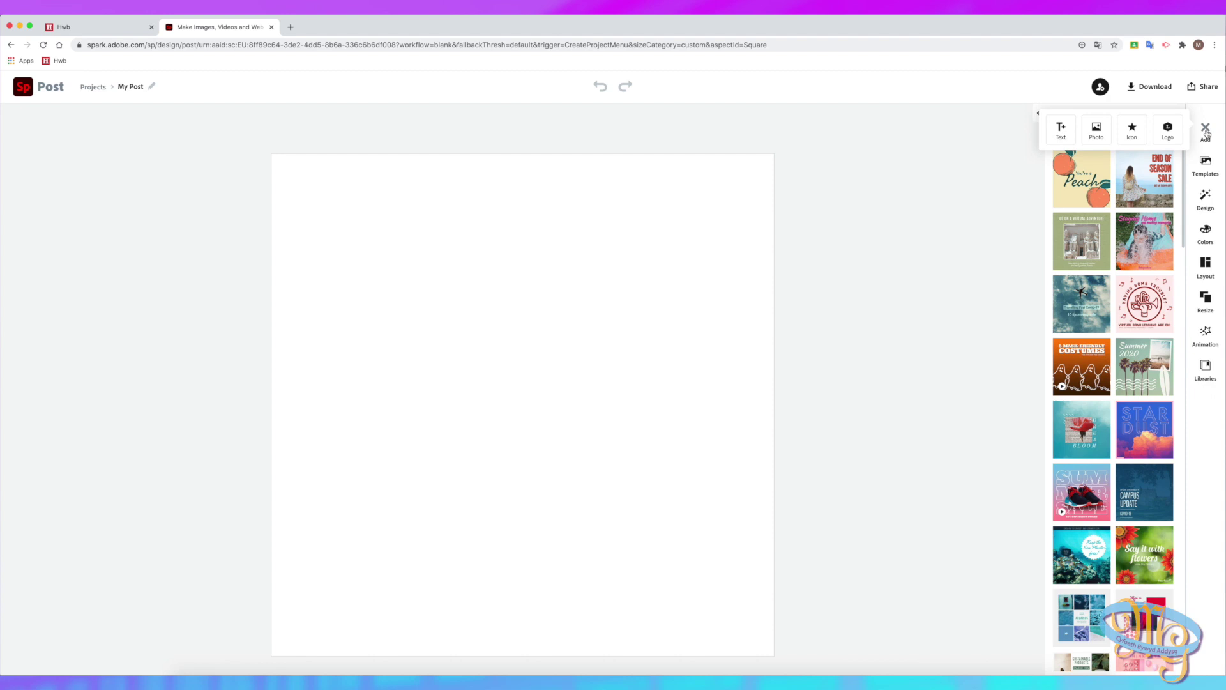
click(1133, 136)
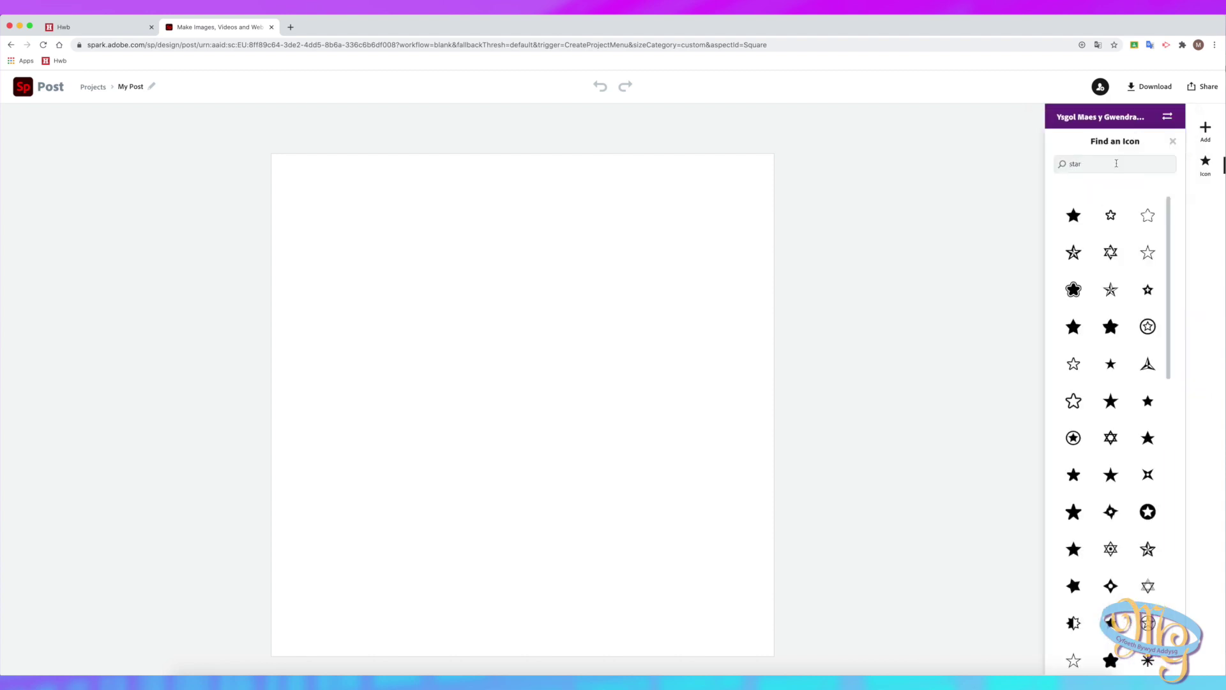
text(space)
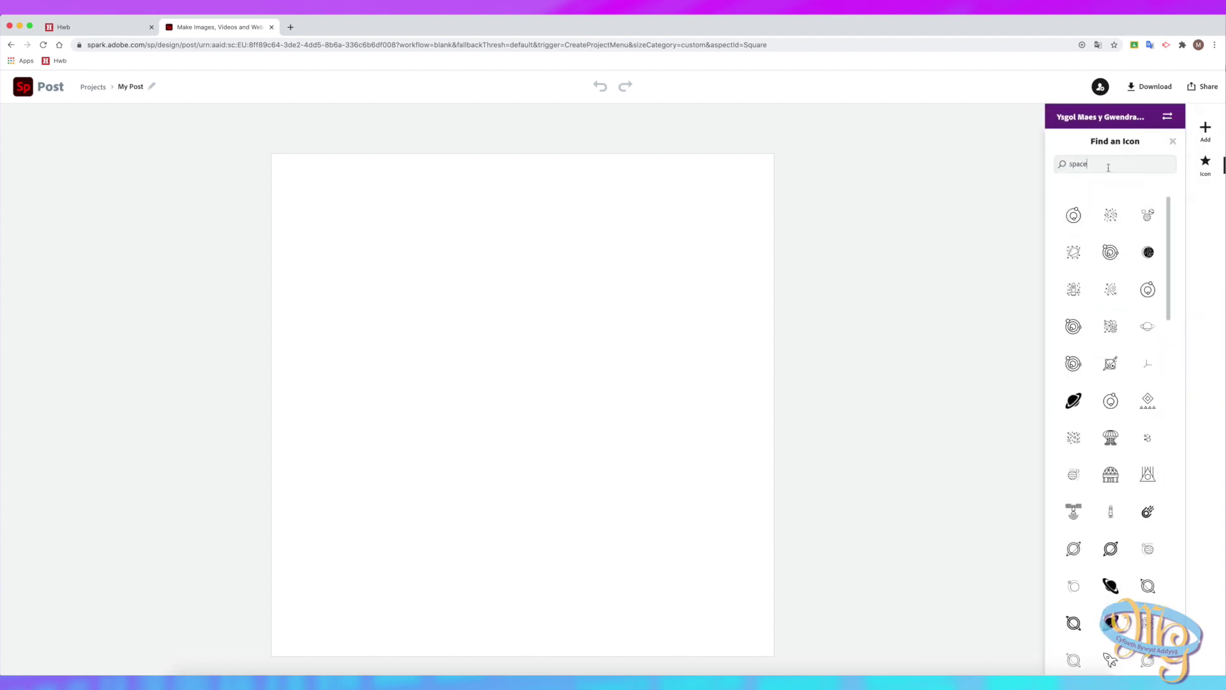
scroll(1125, 383, down, 10)
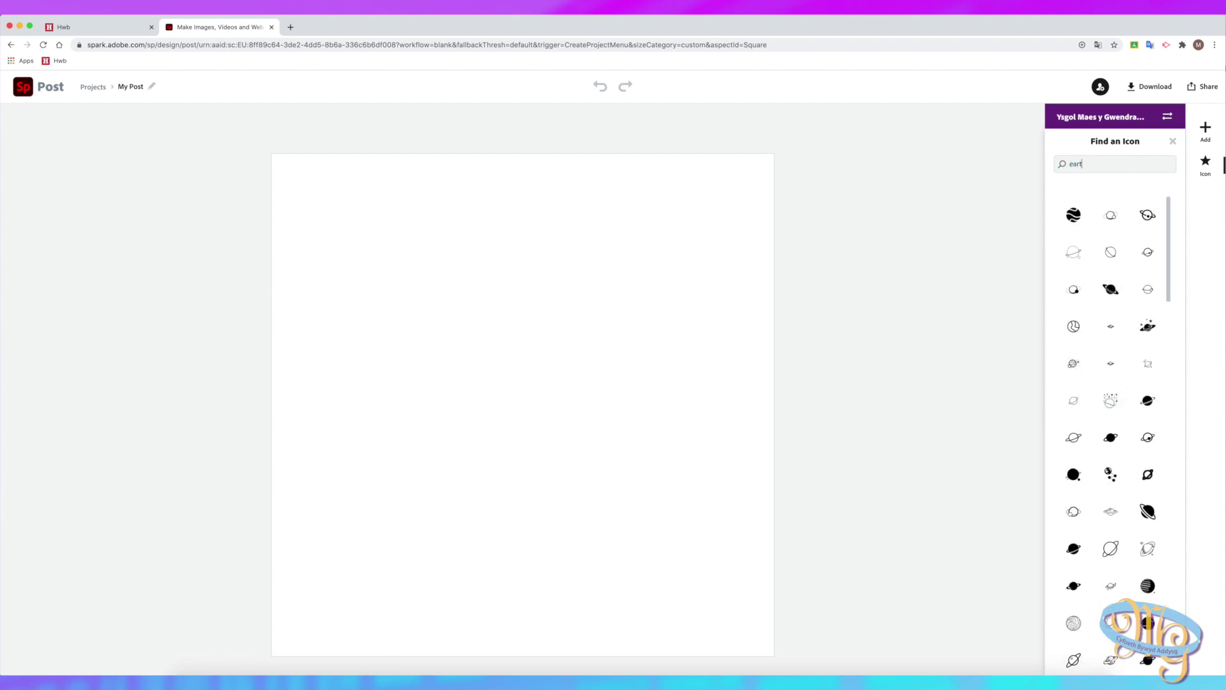
scroll(1141, 310, down, 3)
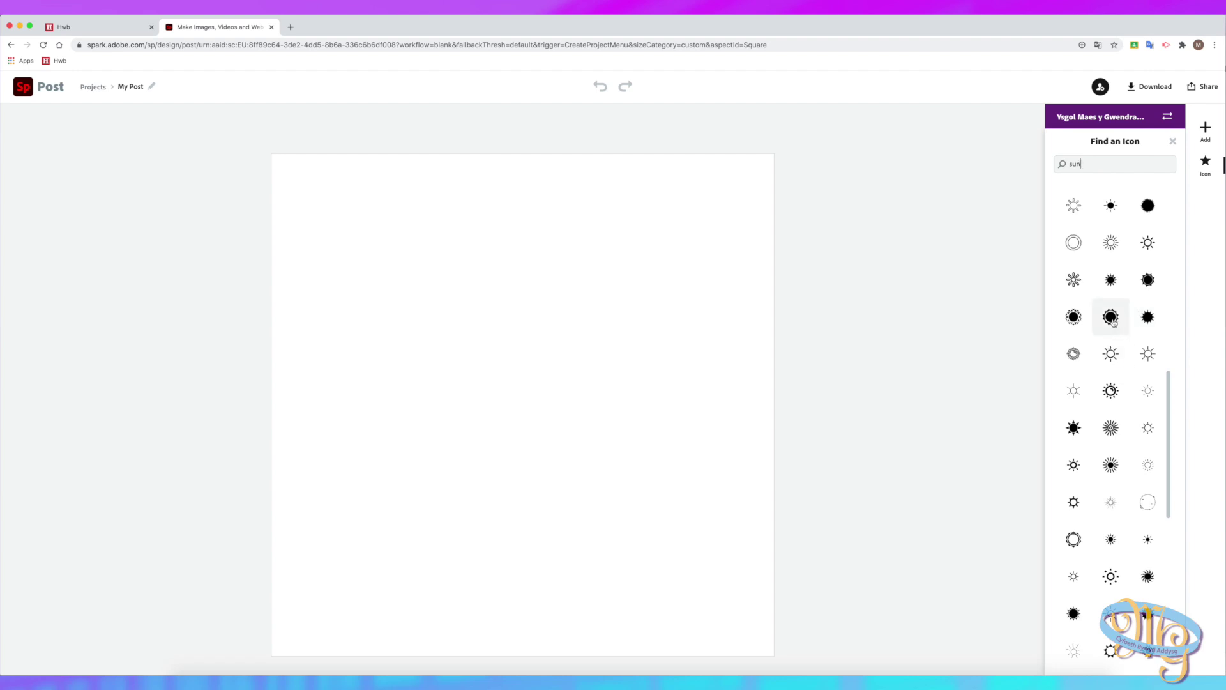
click(1111, 318)
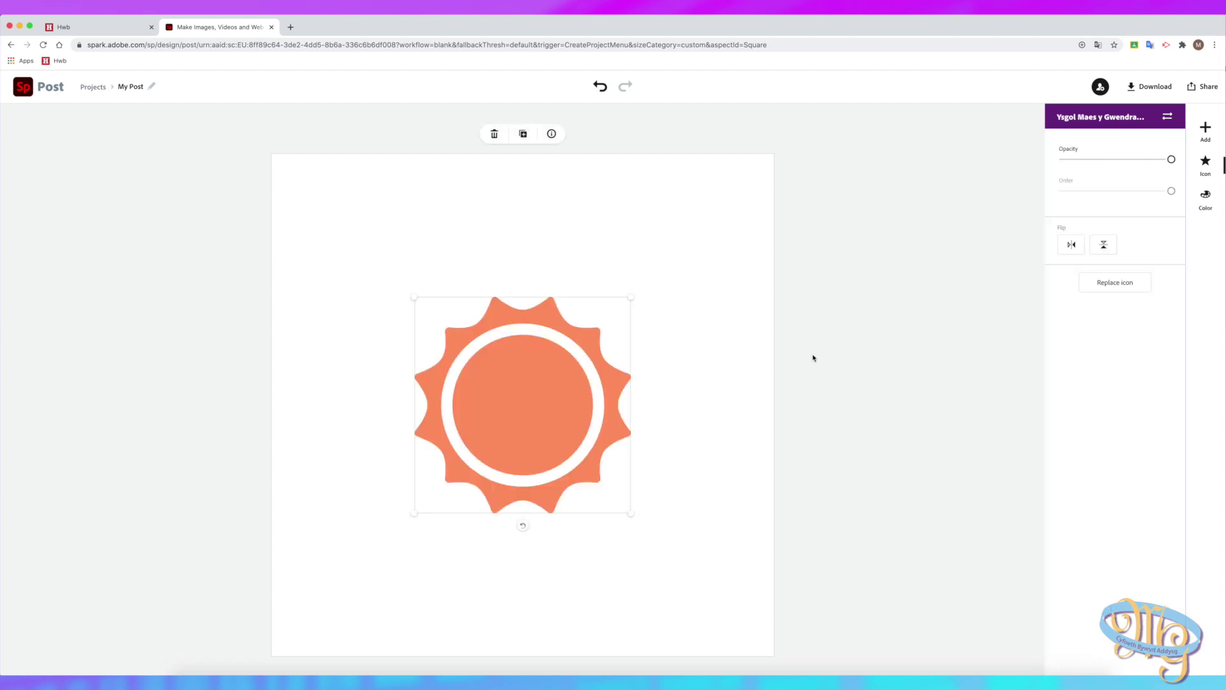
drag(508, 386, 509, 288)
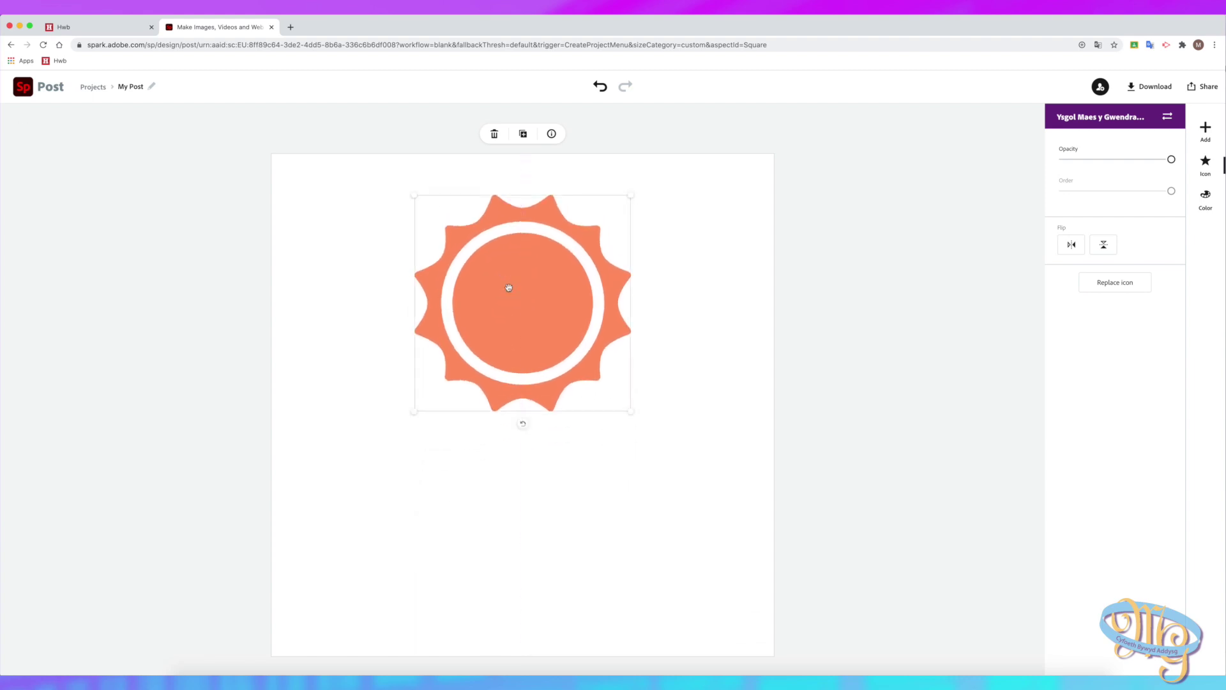
Add a text element reading "cysawd" and "yr haul" on two separate lines
click(1205, 131)
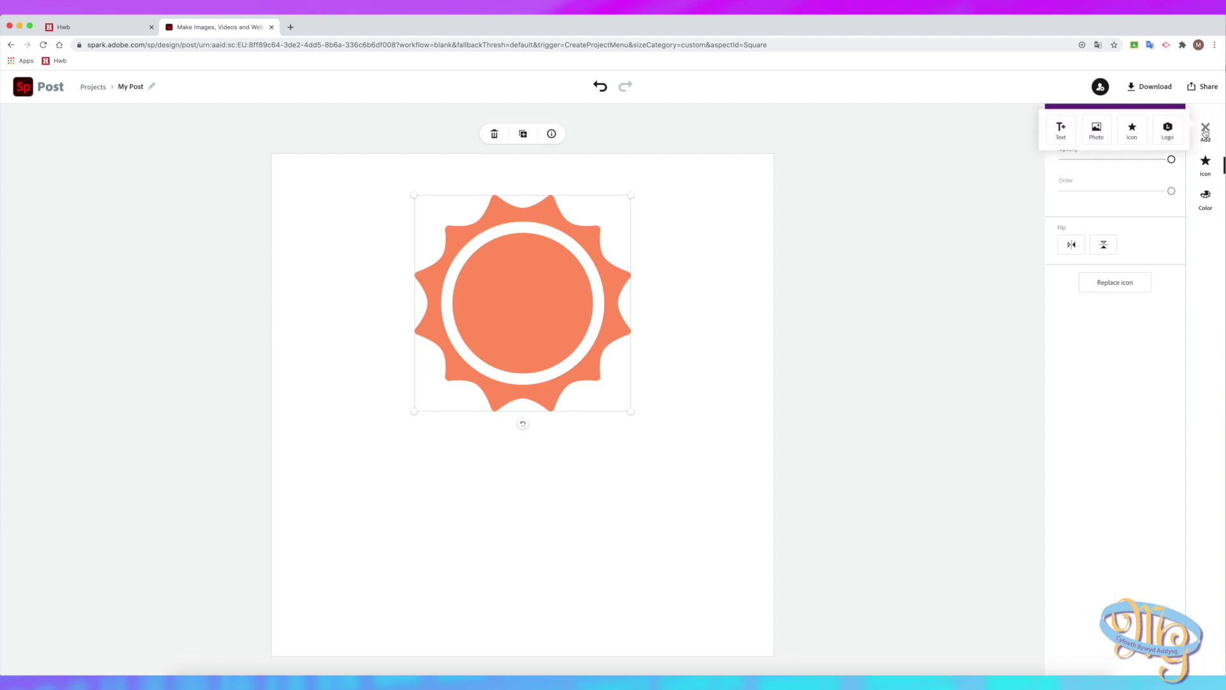
click(1063, 132)
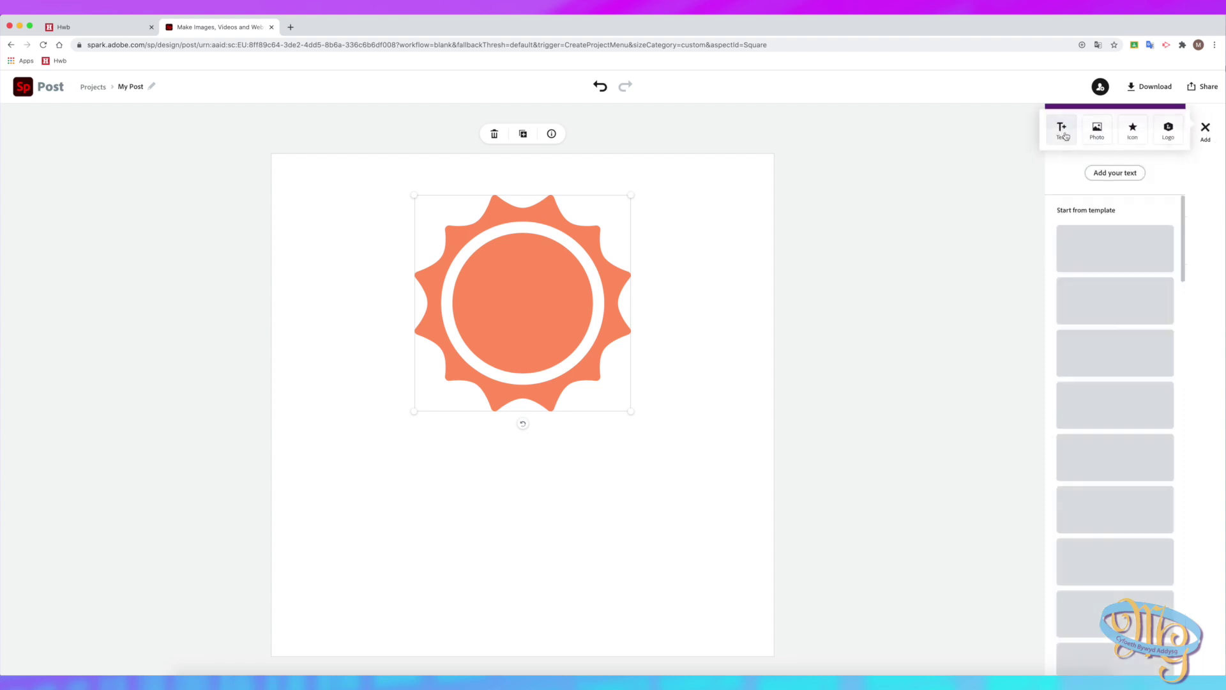
click(1123, 178)
text(cysawd)
key(Return)
text(yr haul)
click(492, 347)
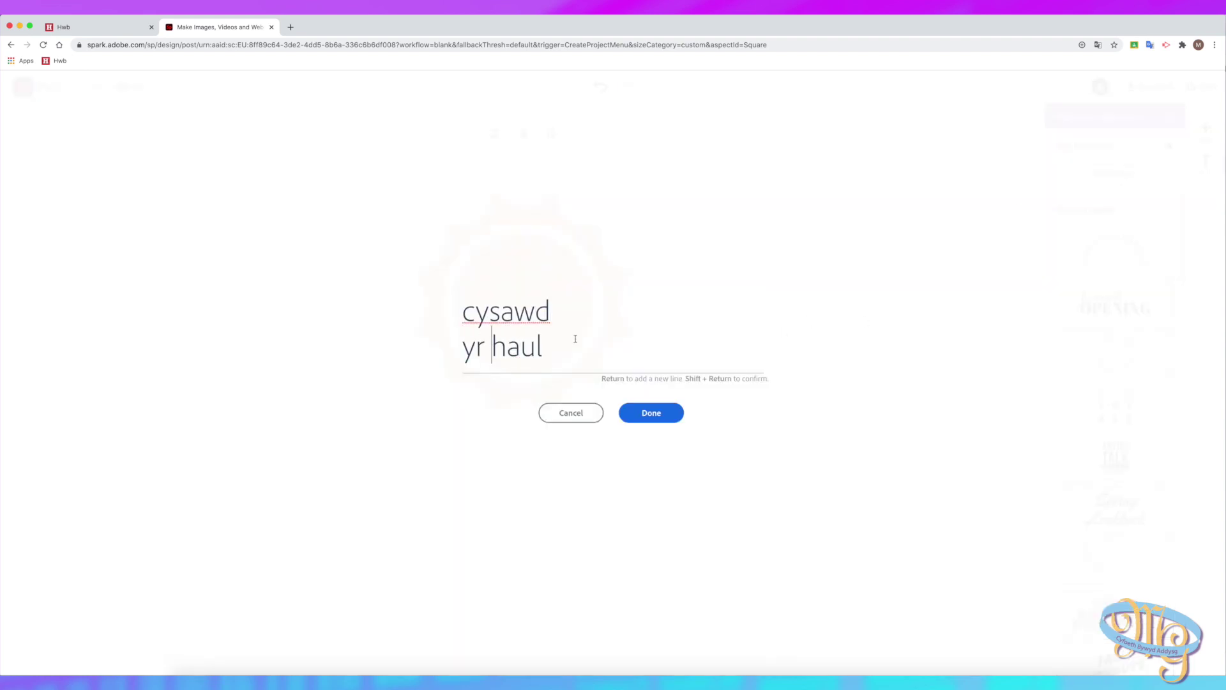
click(667, 416)
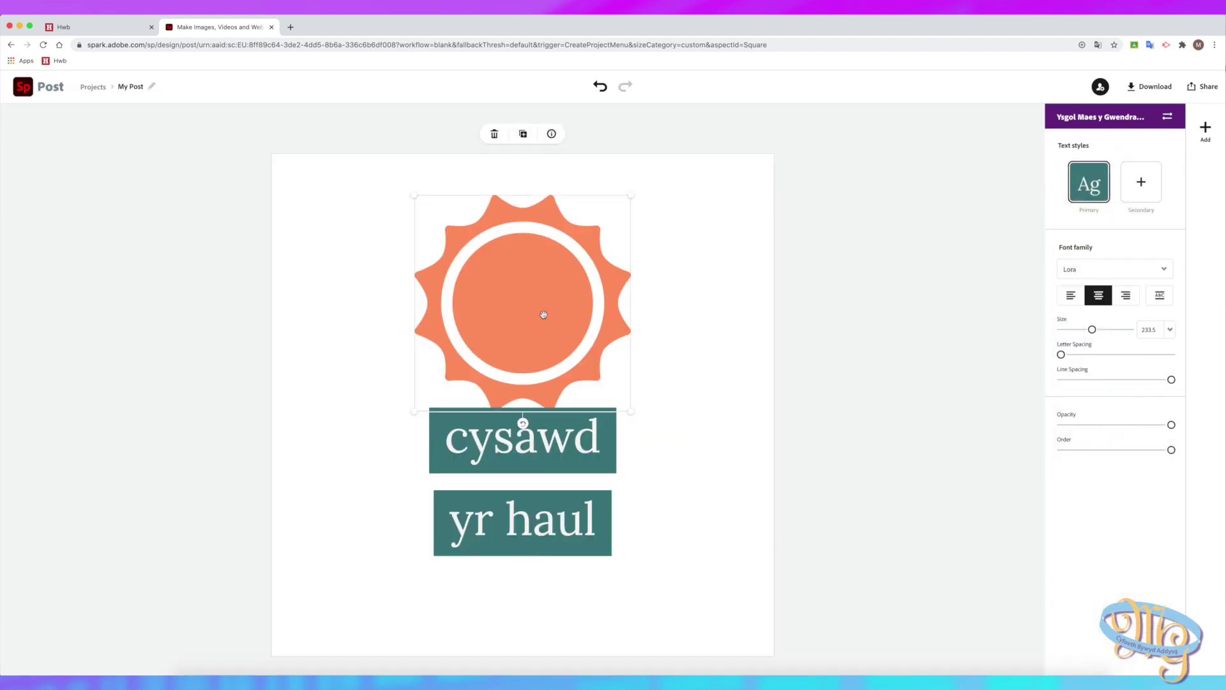
Place the sun and text side by side at mid-height, and shuffle the text style to bold orange and black capitals
drag(543, 315, 411, 408)
drag(542, 437, 625, 361)
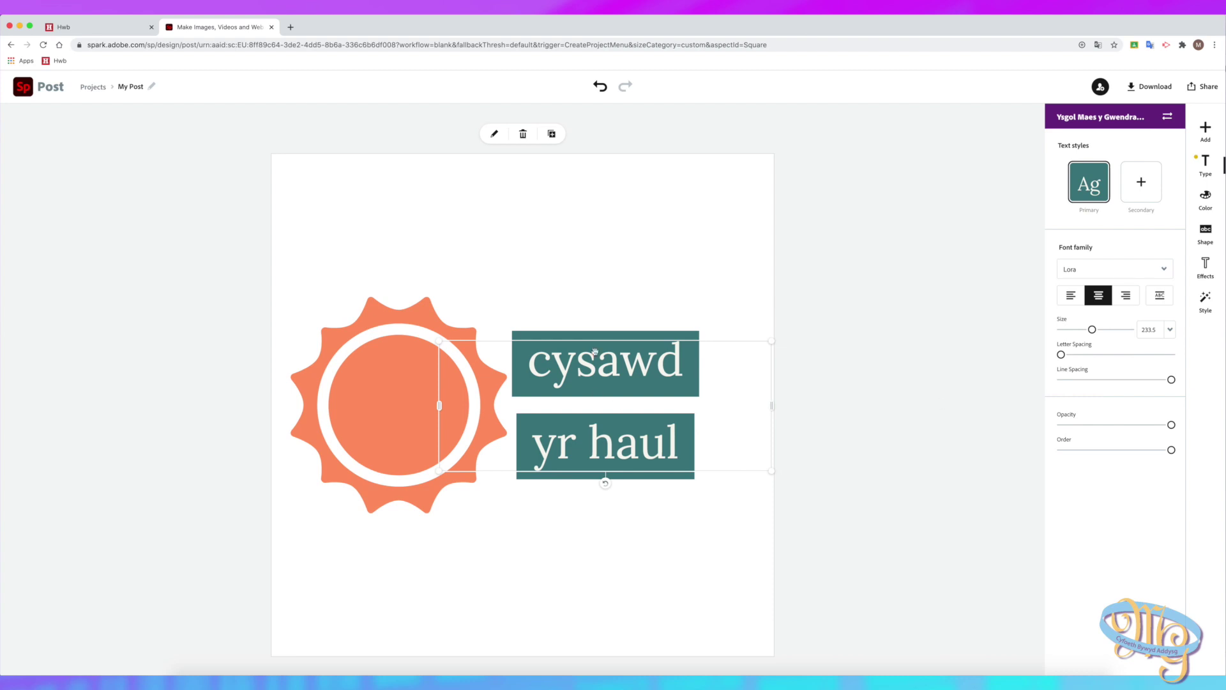
click(1209, 304)
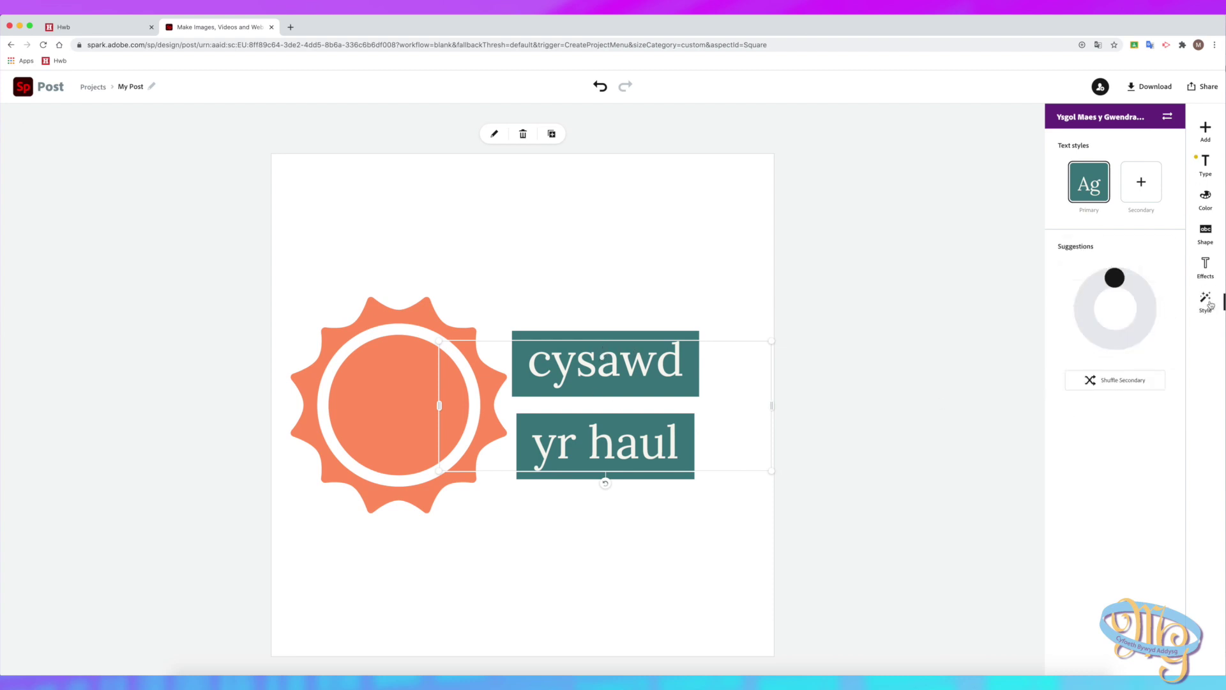
drag(1114, 277, 1127, 334)
click(1124, 380)
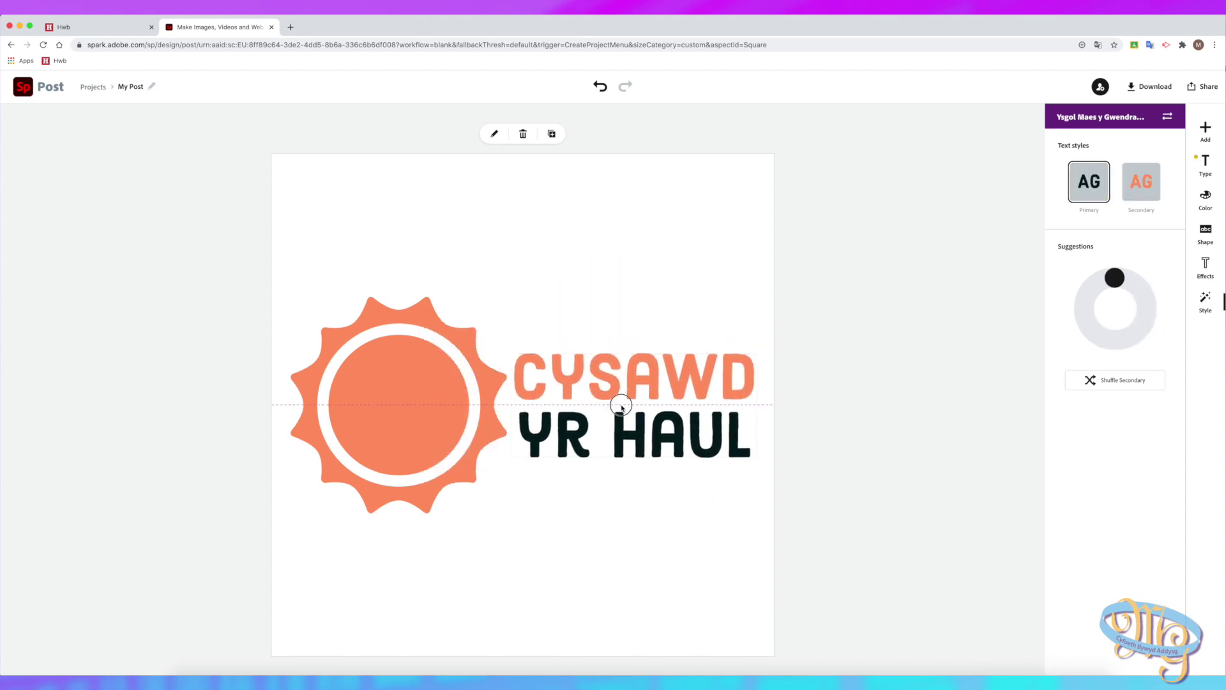
click(676, 392)
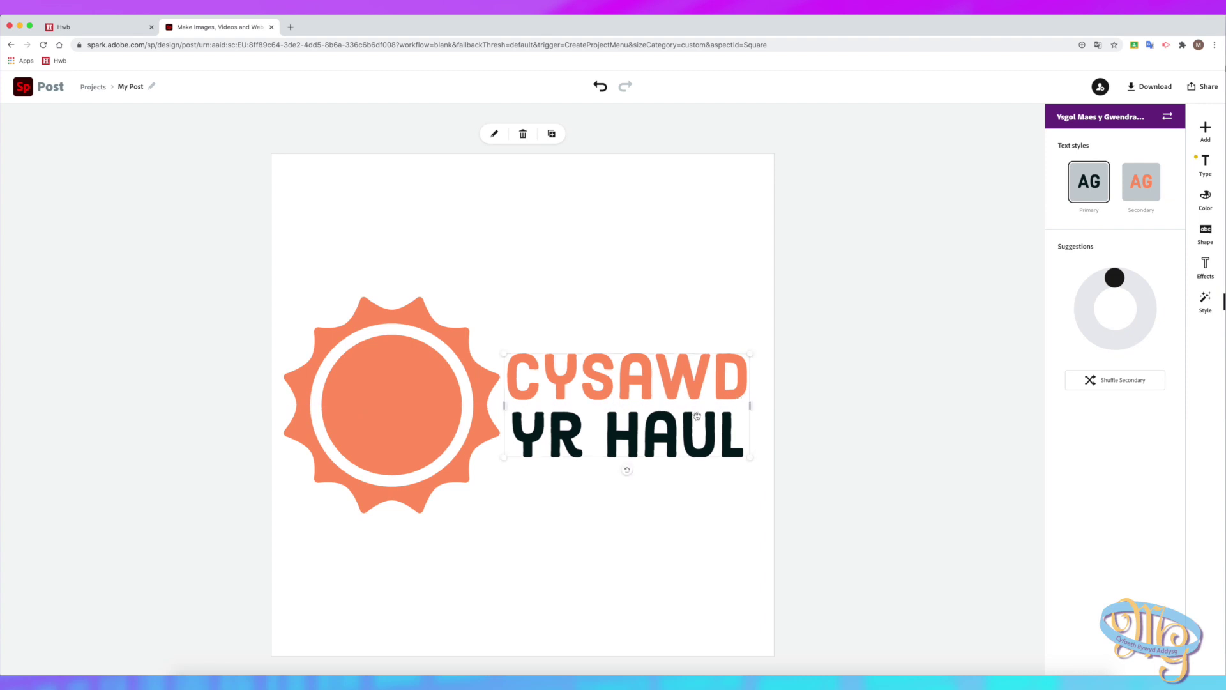
Tighten the text's line spacing to the minimum, slightly widen its letter spacing, and apply Capitalize & Fit, nudging it closer to the sun
drag(1099, 380, 1061, 382)
mouse_move(1061, 355)
mouse_down()
mouse_move(1075, 350)
mouse_move(1035, 359)
mouse_move(1064, 354)
mouse_up()
click(1160, 296)
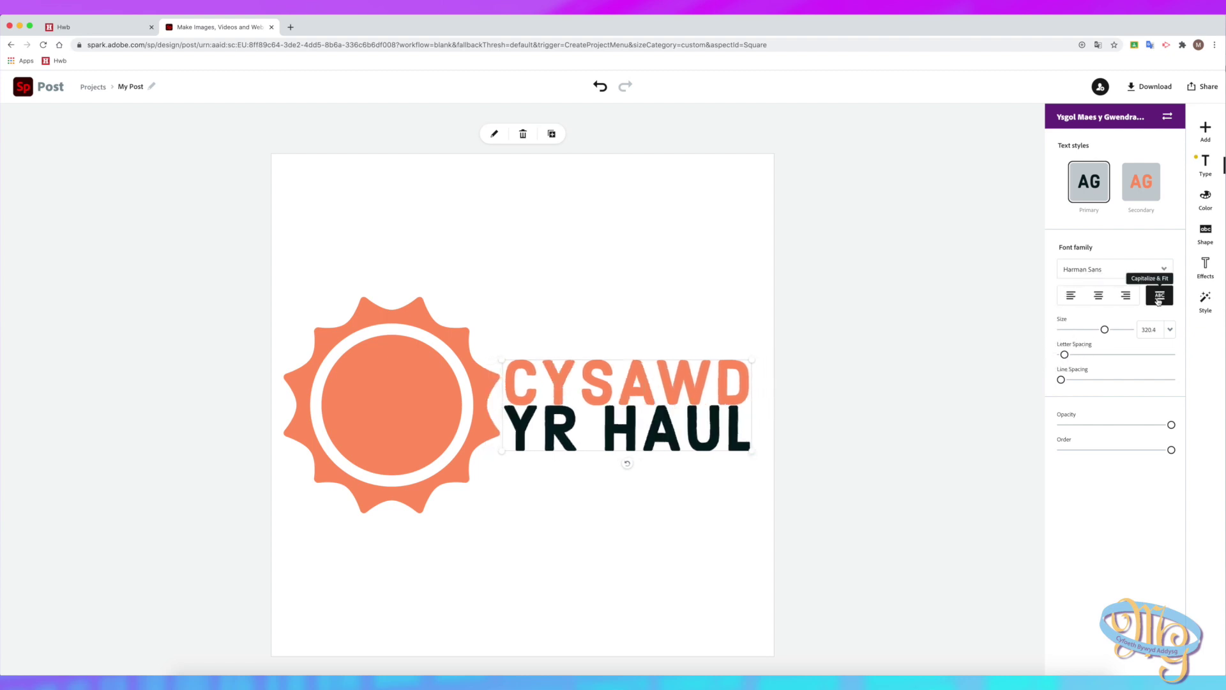
drag(664, 415, 602, 406)
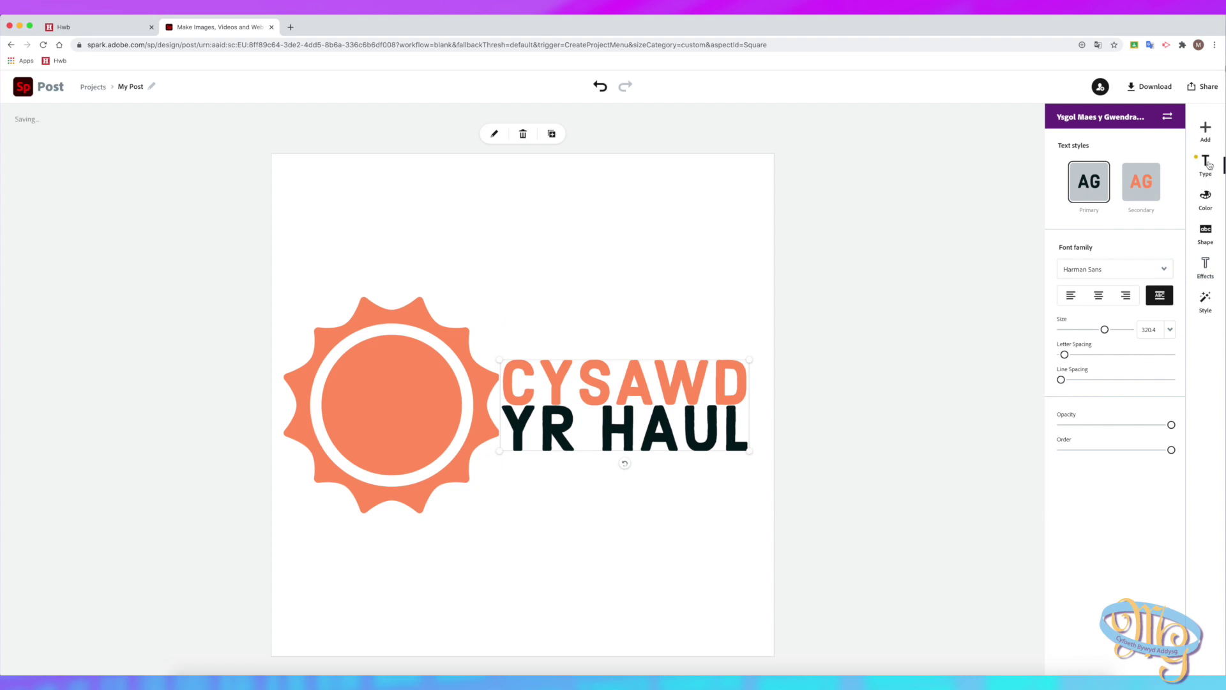
Try several backing shapes behind the text, including bars and a ringed circle, and remove the backing shape
click(1210, 238)
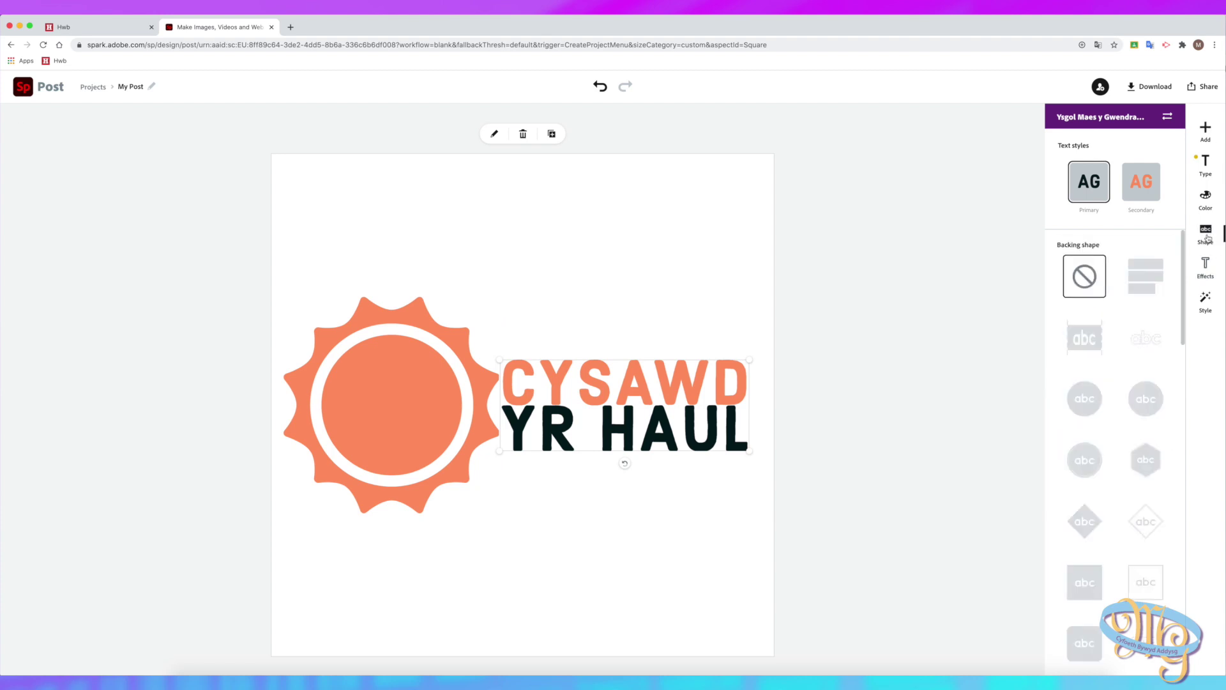
click(1148, 280)
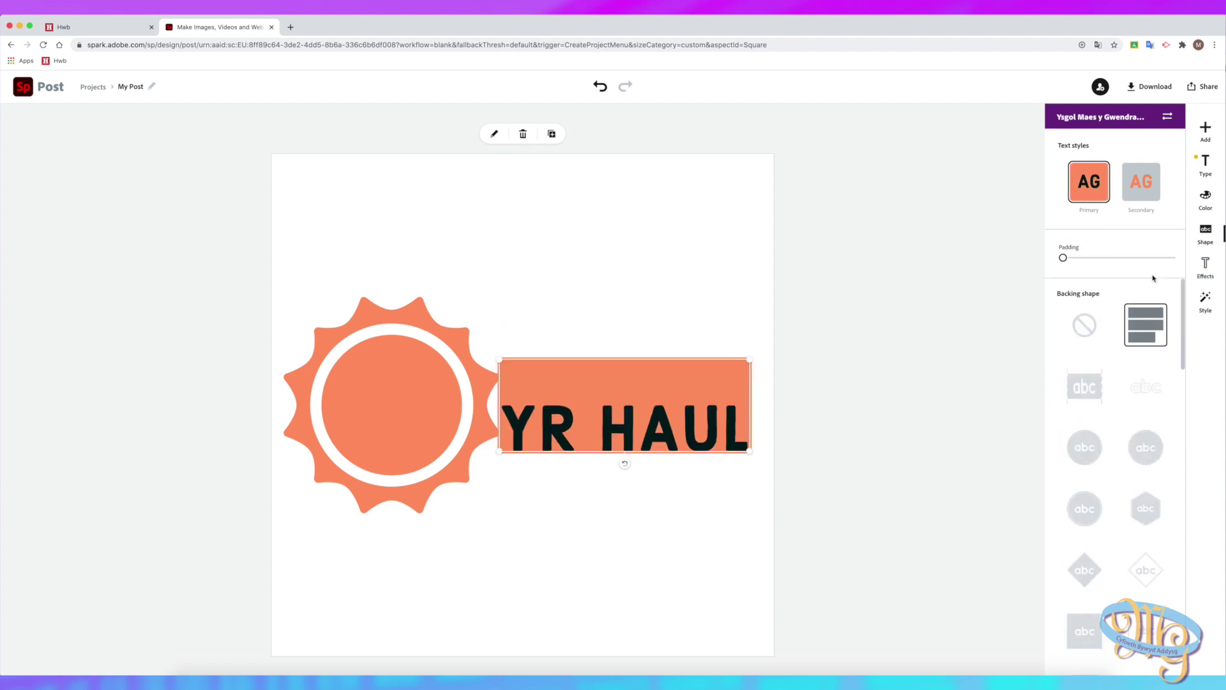
click(1090, 380)
click(1163, 400)
click(1084, 399)
key(super+z)
click(1147, 401)
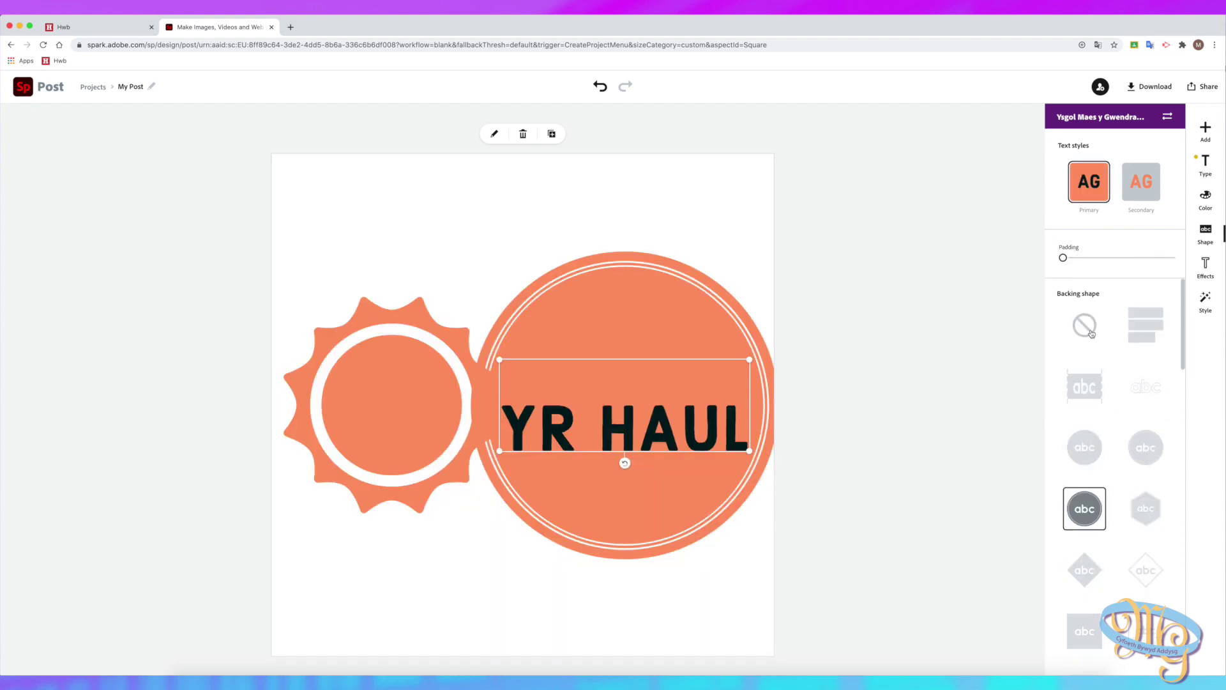
click(1086, 323)
Apply the Outline effect to the text with a thin line and Transparent text turned off
click(1205, 267)
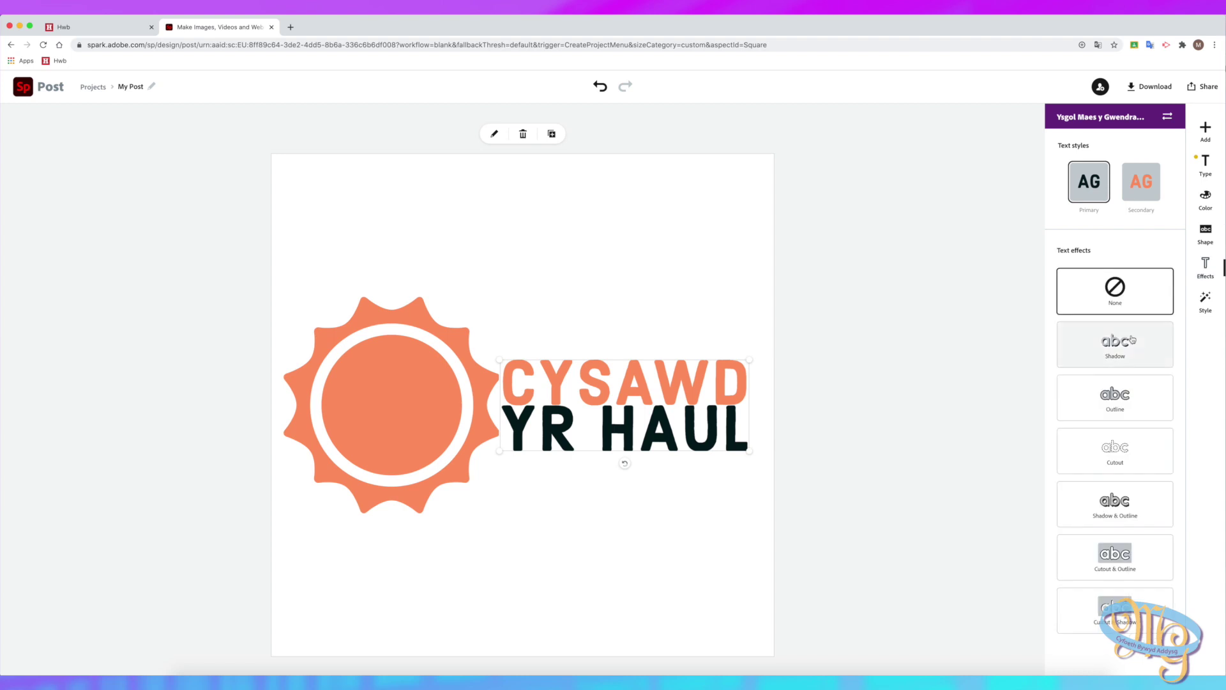
click(1115, 345)
drag(1139, 388, 1149, 412)
click(1131, 464)
mouse_move(1078, 440)
mouse_down()
mouse_move(1139, 440)
mouse_move(1078, 440)
mouse_up()
click(1069, 462)
click(1069, 461)
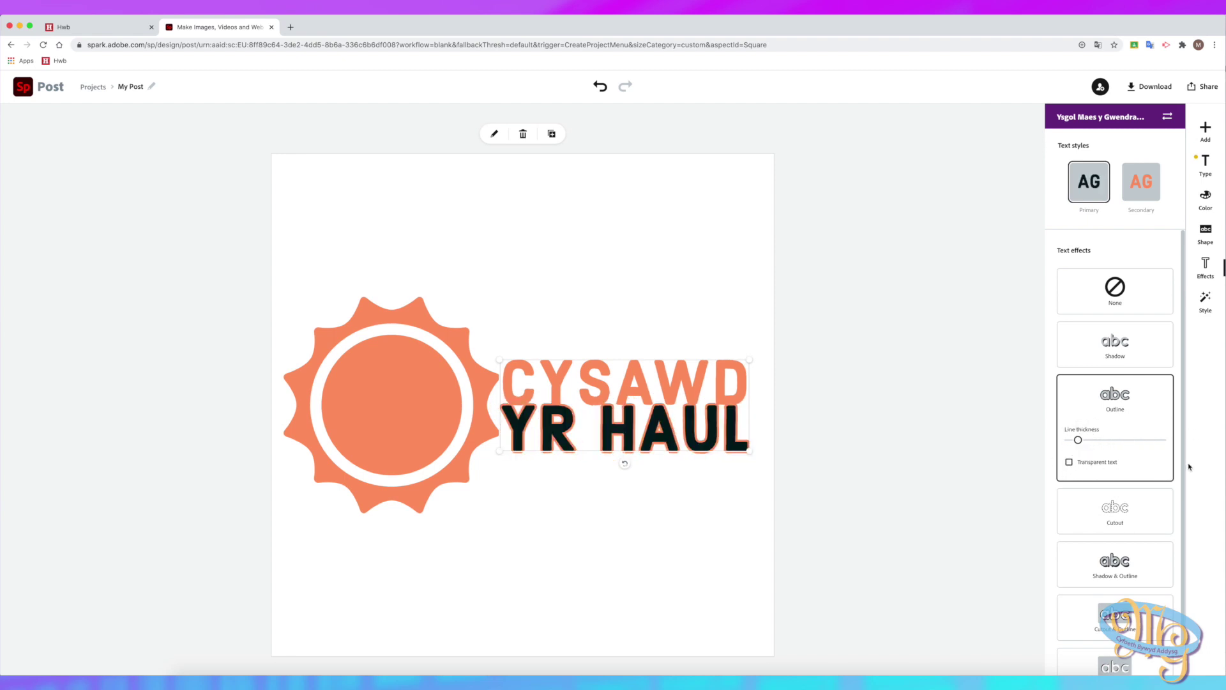
click(949, 250)
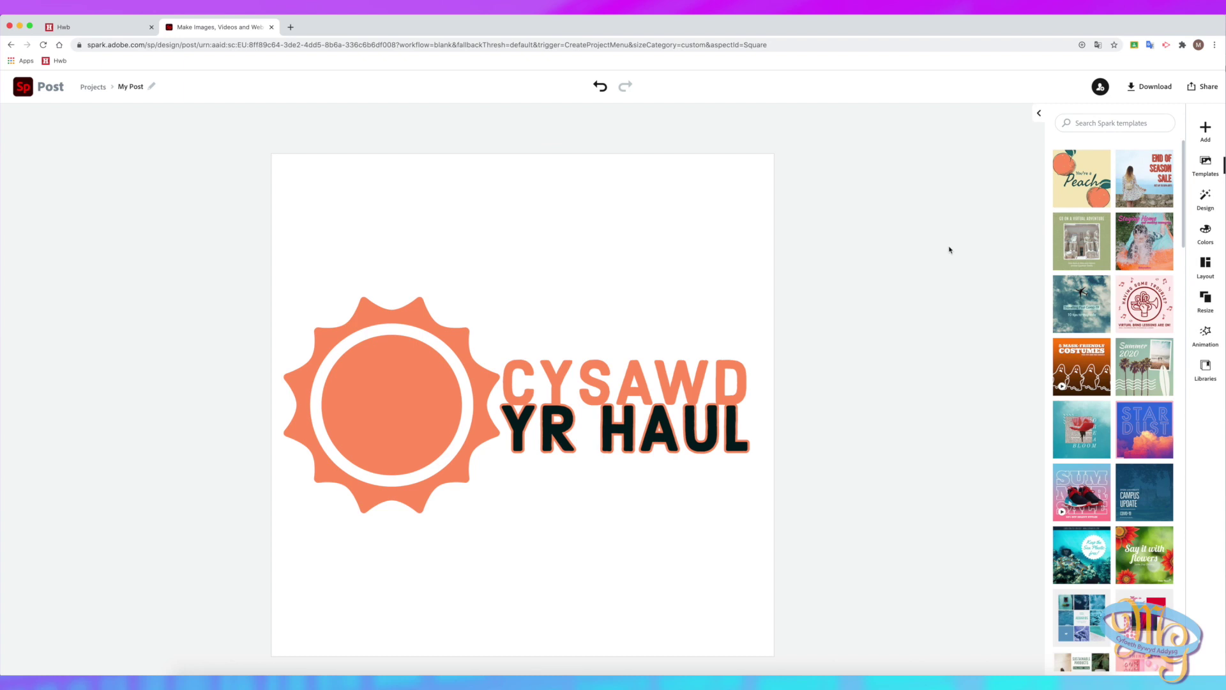
Try several color palettes on the design, shuffling their colors to a dark purple sun on a peach background
click(1205, 195)
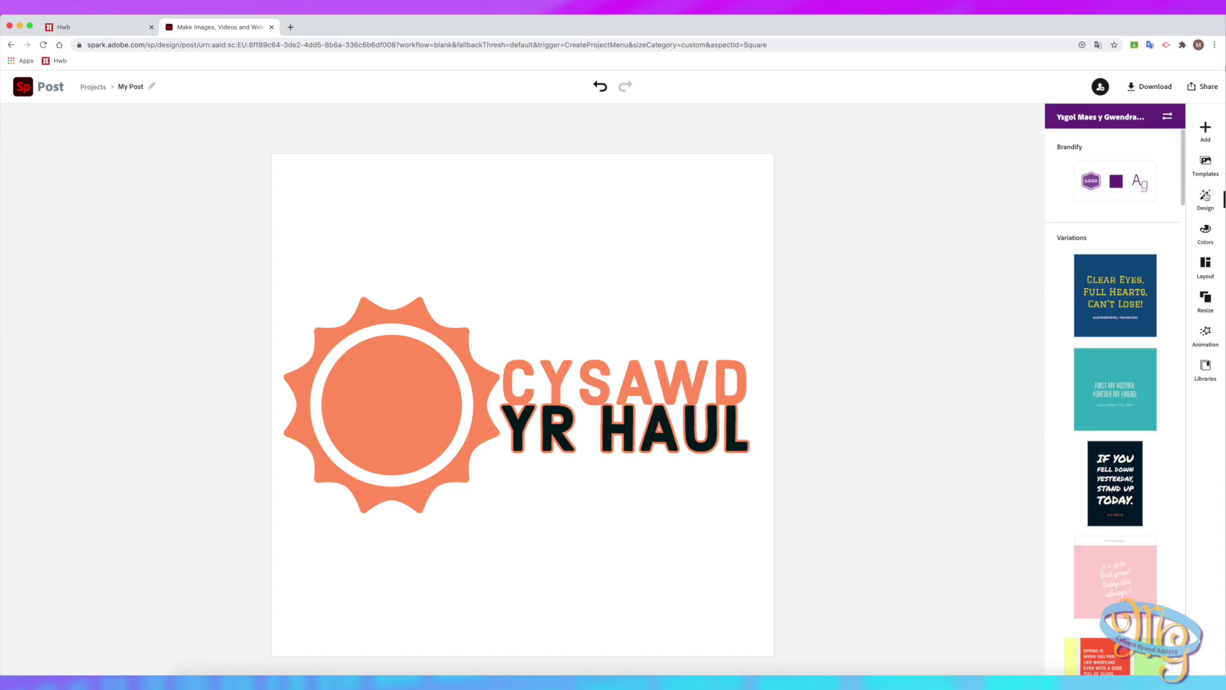
click(1205, 230)
click(1127, 271)
click(1140, 267)
click(1140, 268)
click(1140, 267)
click(1138, 296)
click(1140, 297)
click(1140, 297)
scroll(1138, 325, down, 2)
click(1138, 325)
click(1140, 322)
Slightly increase the line spacing between the two lines of text
click(735, 368)
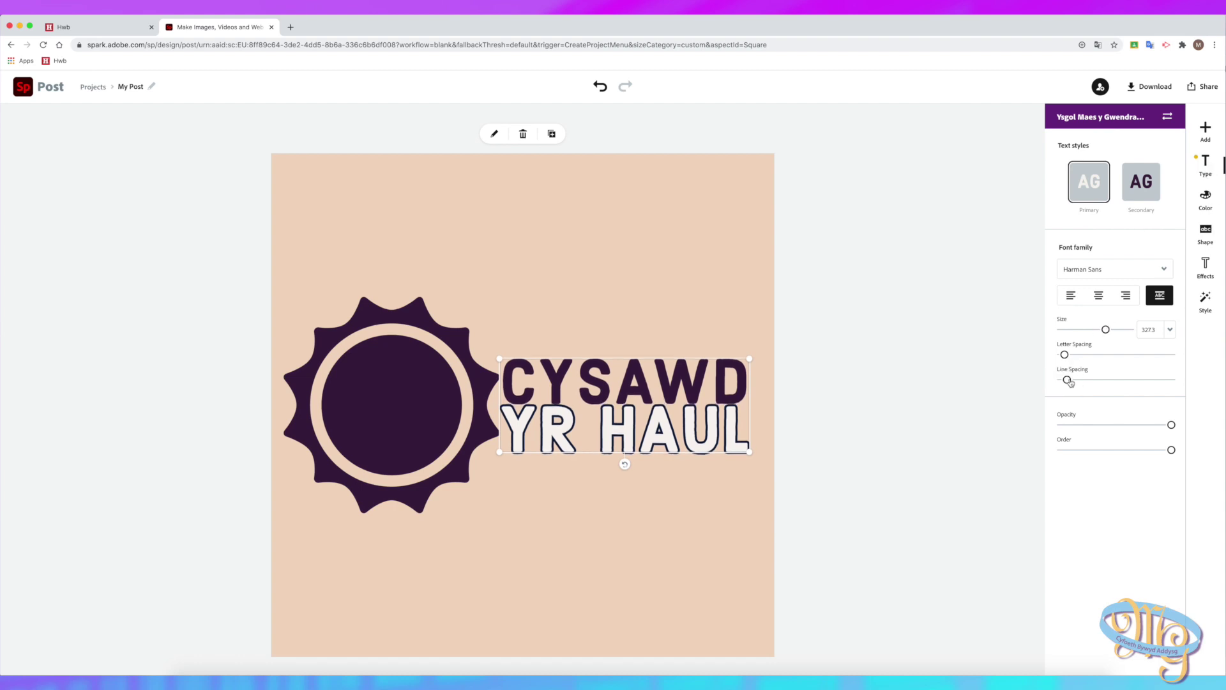
click(828, 247)
Try the Modern palette of charcoal, yellow and grey-green, shuffling how its colors are distributed
scroll(1124, 472, down, 7)
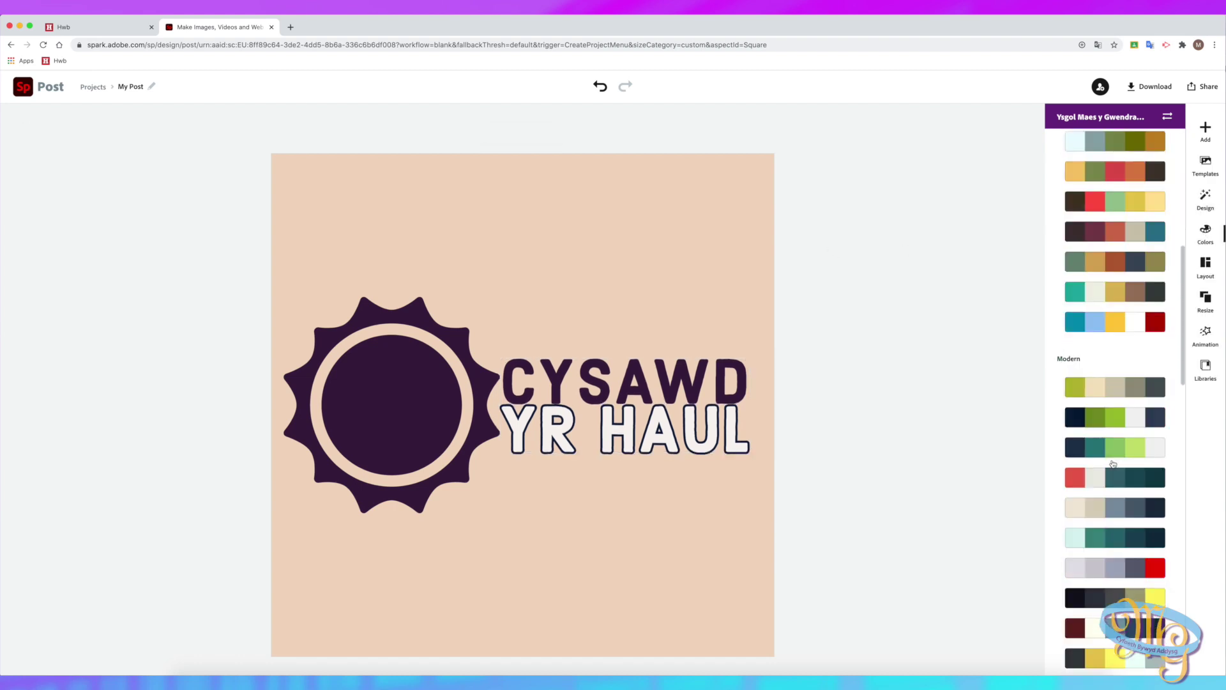
click(1135, 496)
click(1138, 496)
click(1139, 497)
click(1140, 497)
click(1141, 498)
click(1142, 498)
click(1142, 499)
Try the Bold palette of black, purple, teal, green and yellow, shuffling through its color arrangements
scroll(1142, 498, down, 6)
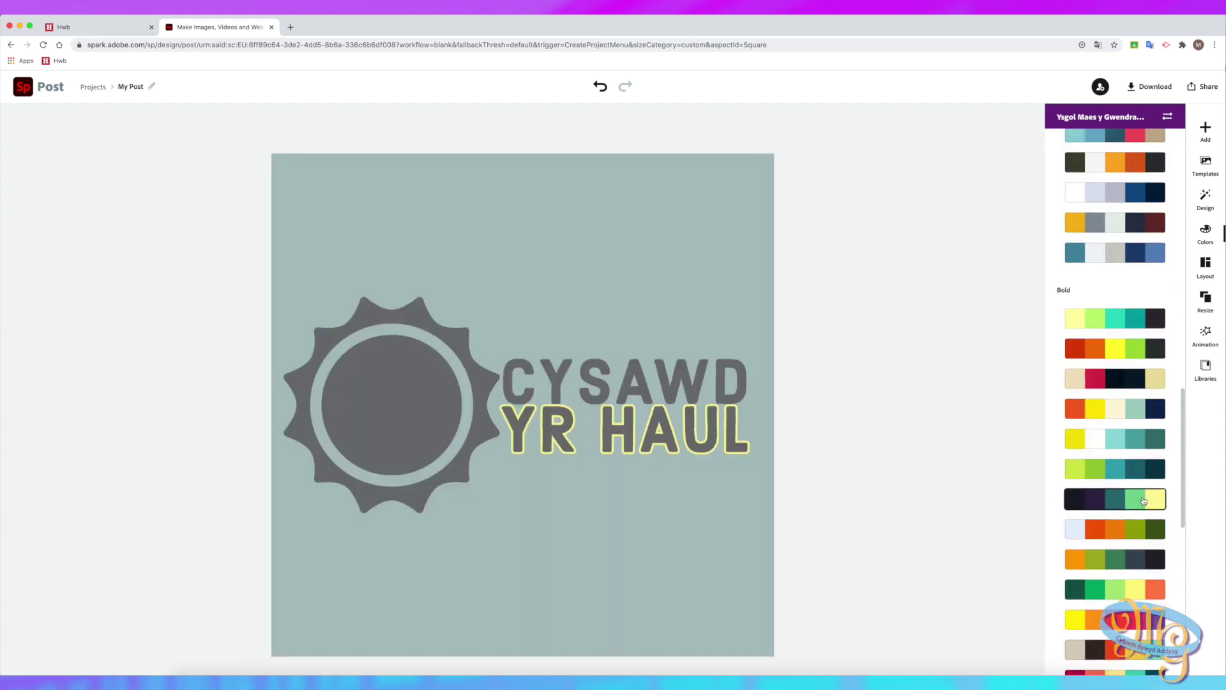
click(1141, 496)
click(1141, 496)
click(1141, 496)
click(1141, 496)
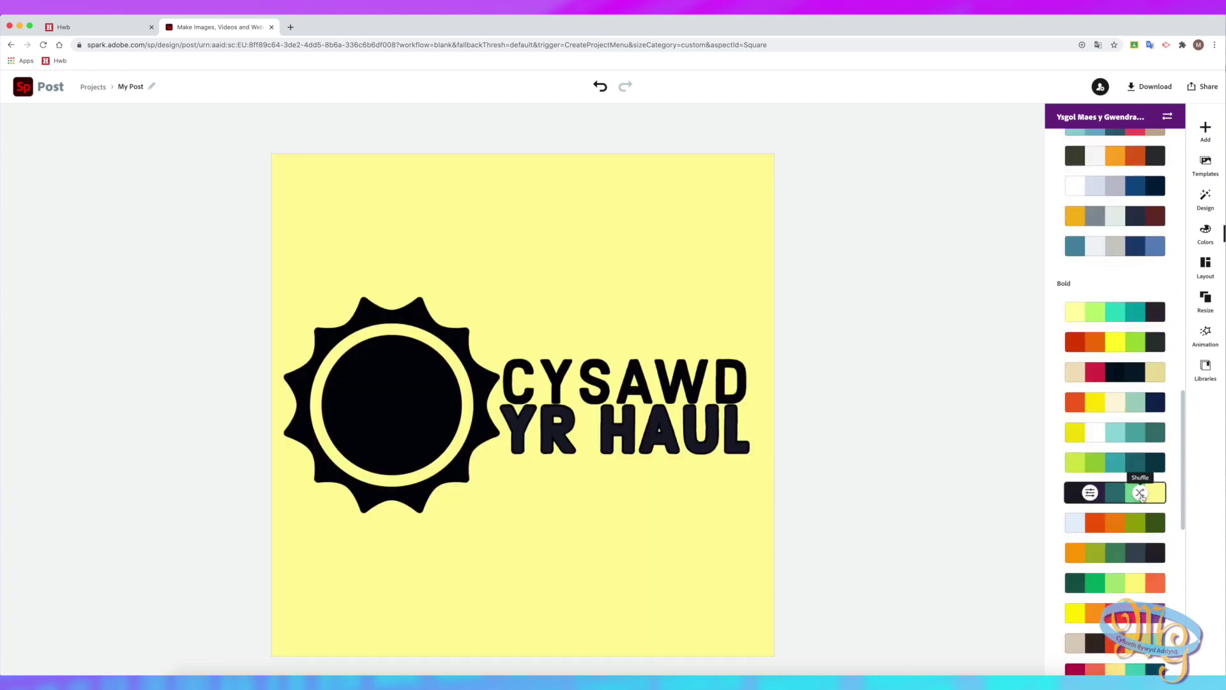
click(1141, 496)
click(1141, 496)
click(1141, 496)
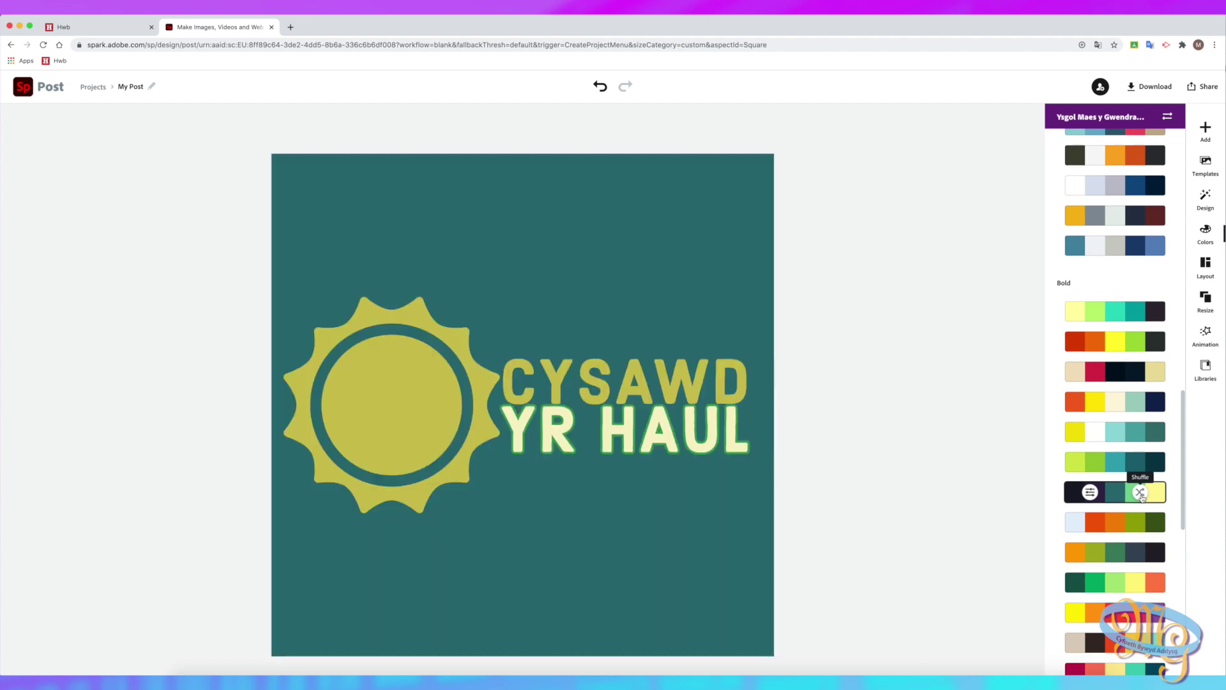
Try the Elegant palette of light green, sand and olive, shuffling to a cream sun on an olive background
scroll(1142, 497, down, 5)
click(1142, 533)
click(1142, 534)
click(1142, 534)
click(1140, 534)
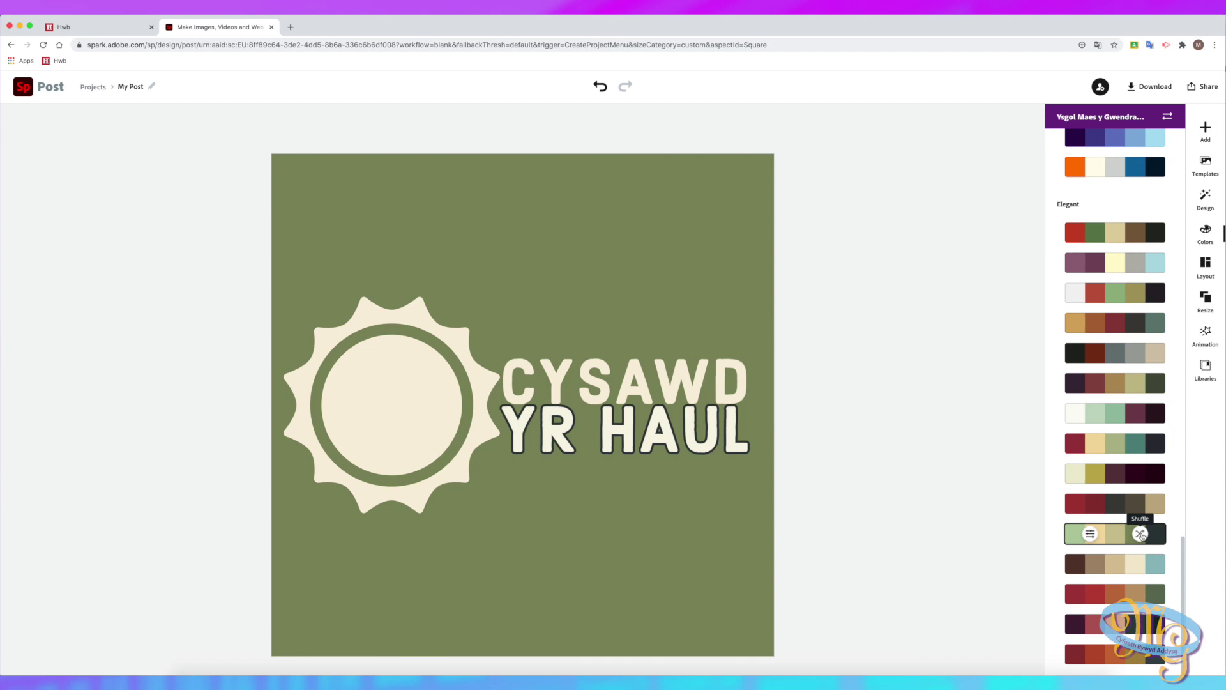
Apply the Elegant palette of mauve, pale yellow and light blue, shuffling to a pale yellow sun on a mauve background
scroll(1142, 535, up, 2)
click(1143, 330)
click(1141, 330)
click(1147, 331)
click(1148, 331)
click(1148, 332)
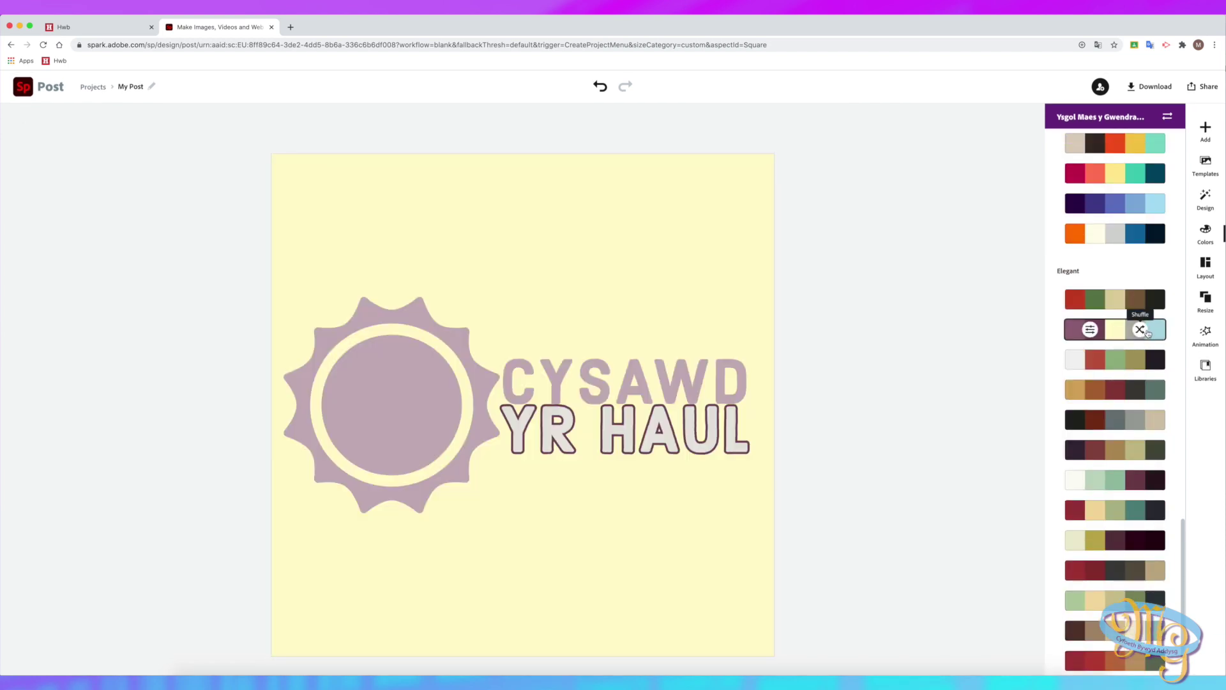
click(1146, 332)
Rename the project as "logo cysawd yr haul"
click(131, 86)
key(BackSpace)
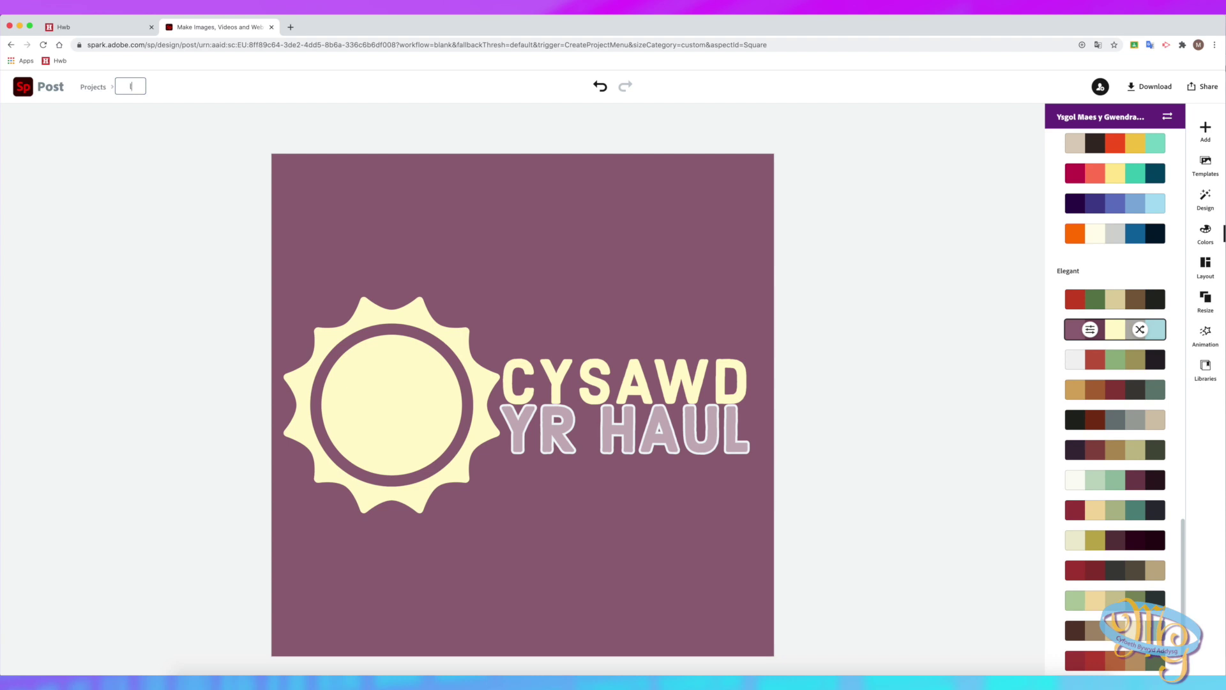
text(logo cysawd yr haul)
key(Return)
Download the logo as a PNG with a solid color background
click(1149, 89)
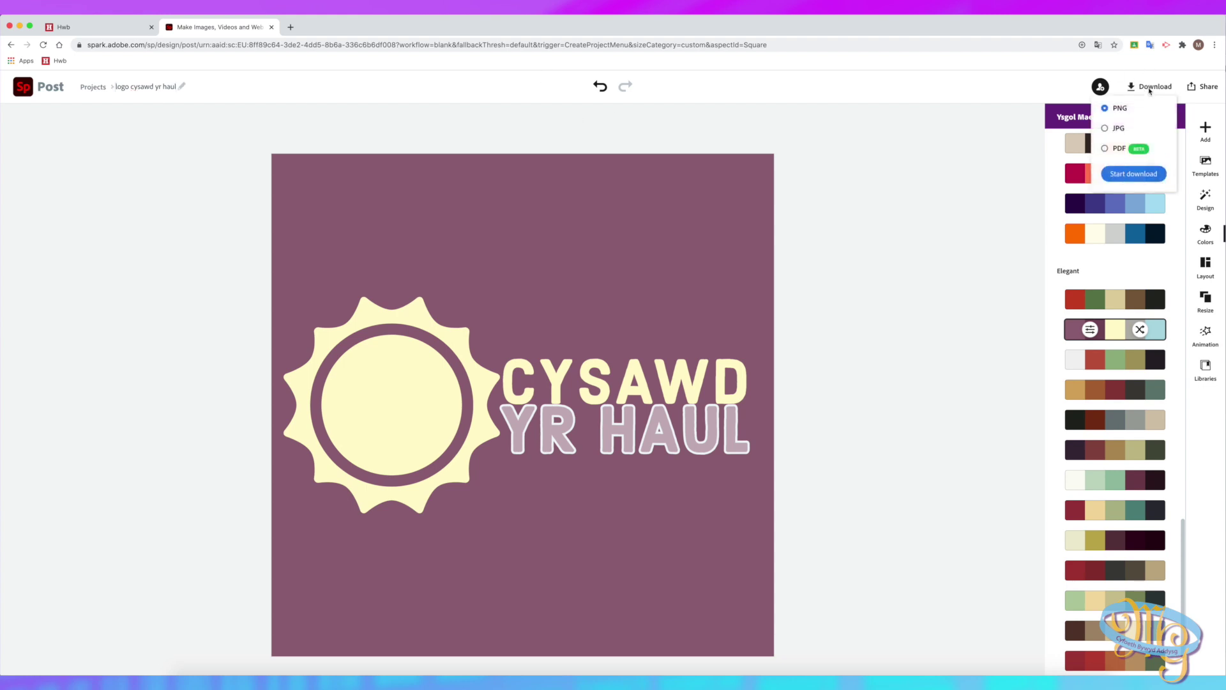
click(1133, 174)
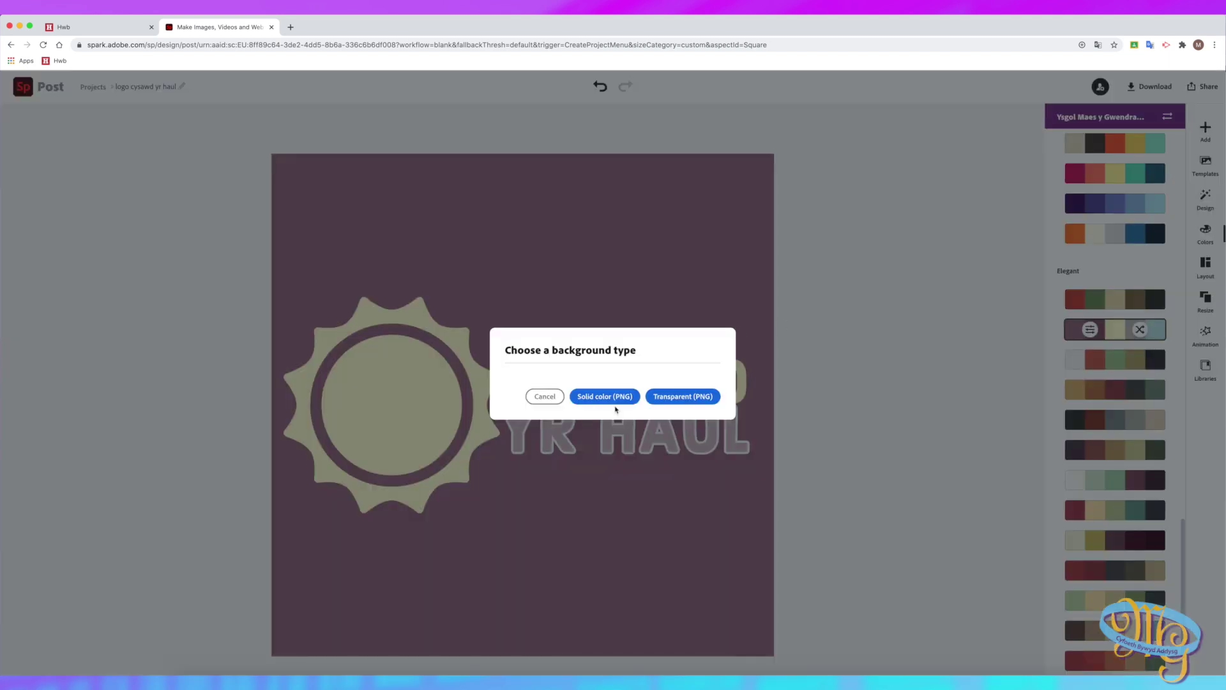
click(605, 398)
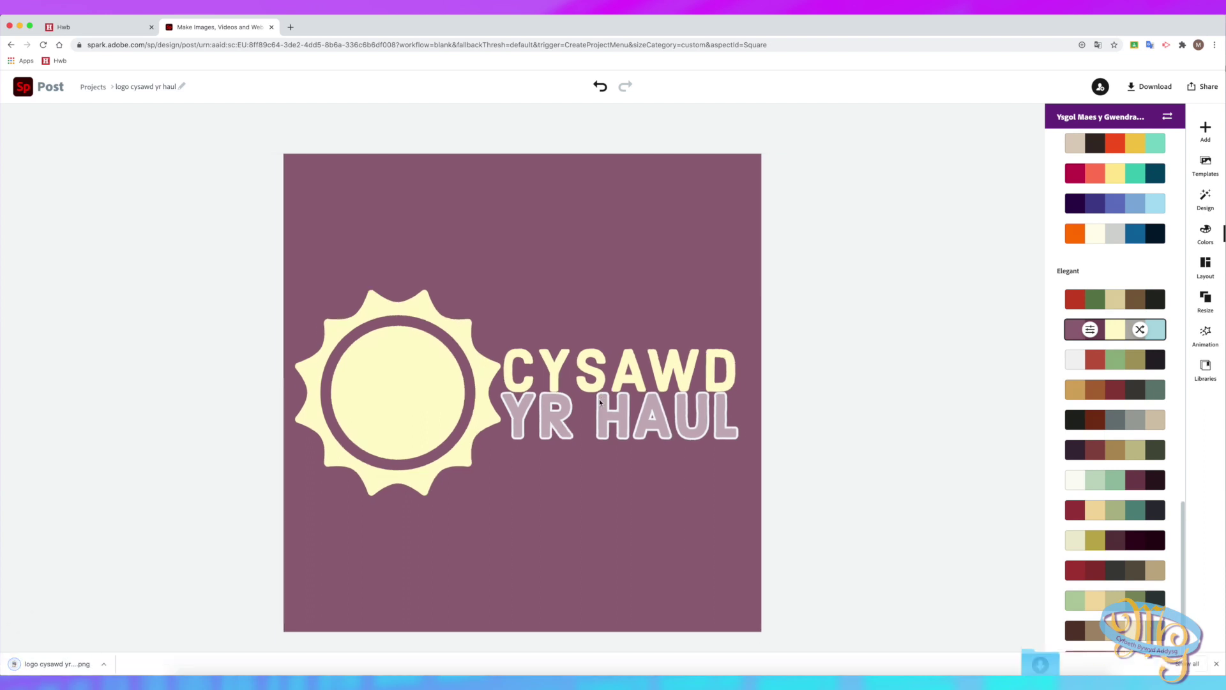
Duplicate the "logo cysawd yr haul" project under the name "logo cysawd yr haul [dim cefndir]"
click(68, 666)
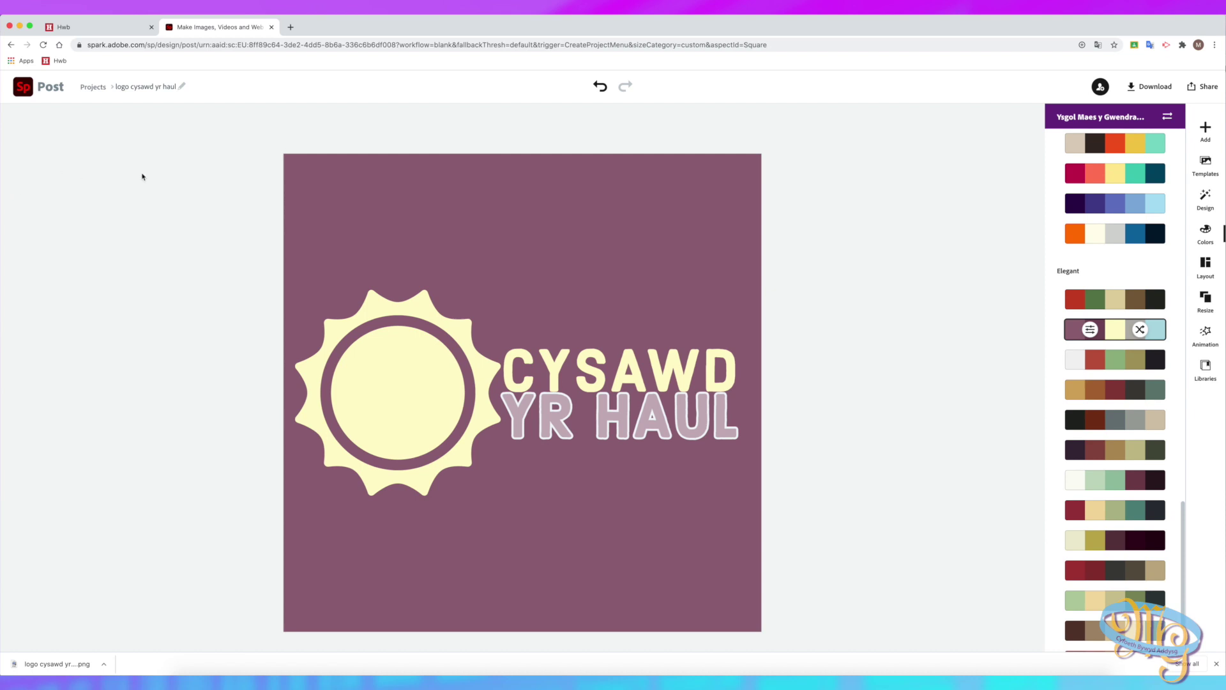
click(92, 88)
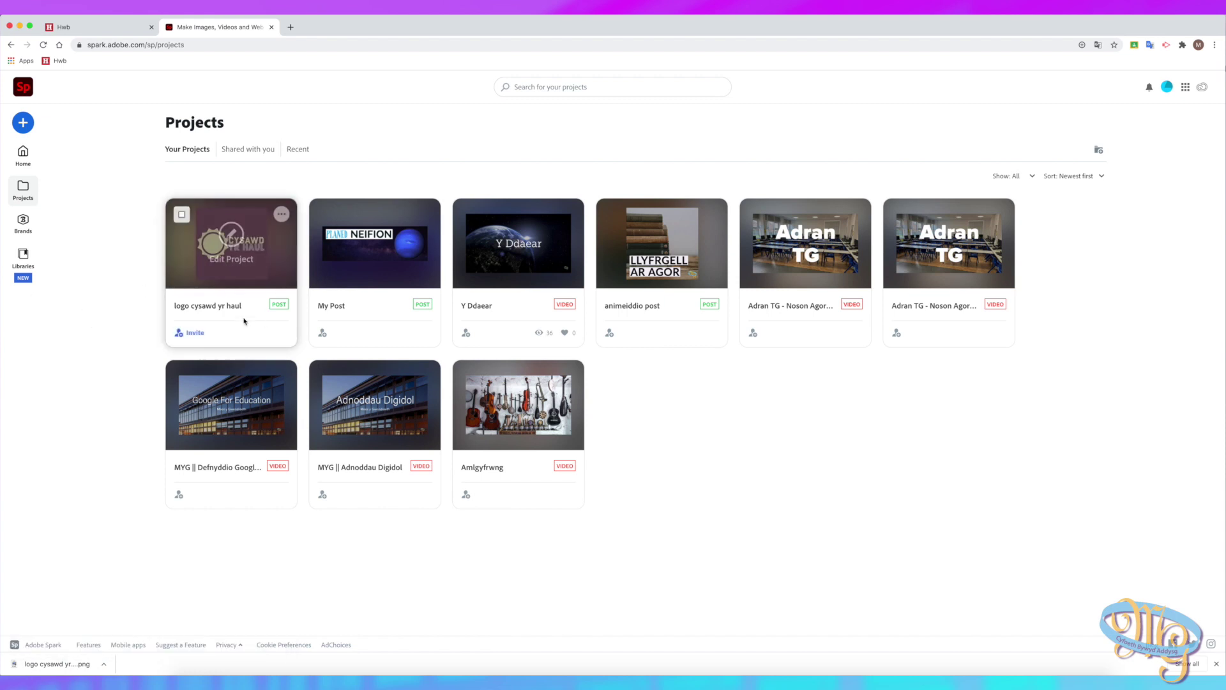
click(281, 216)
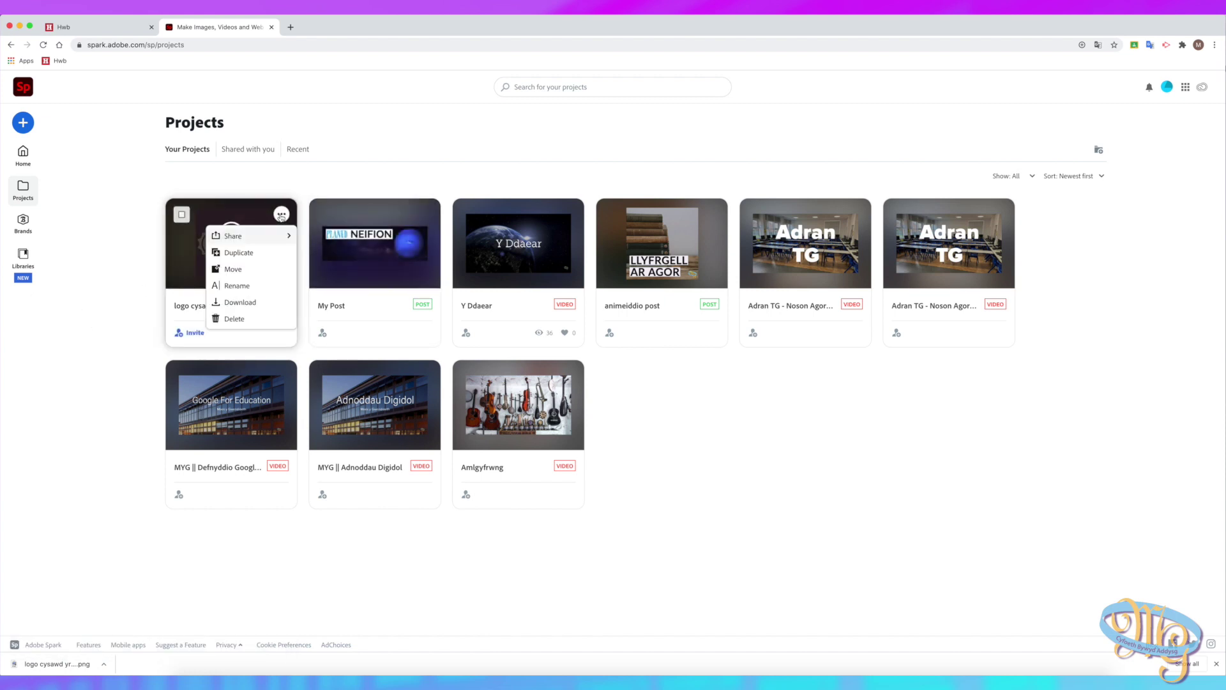
click(238, 253)
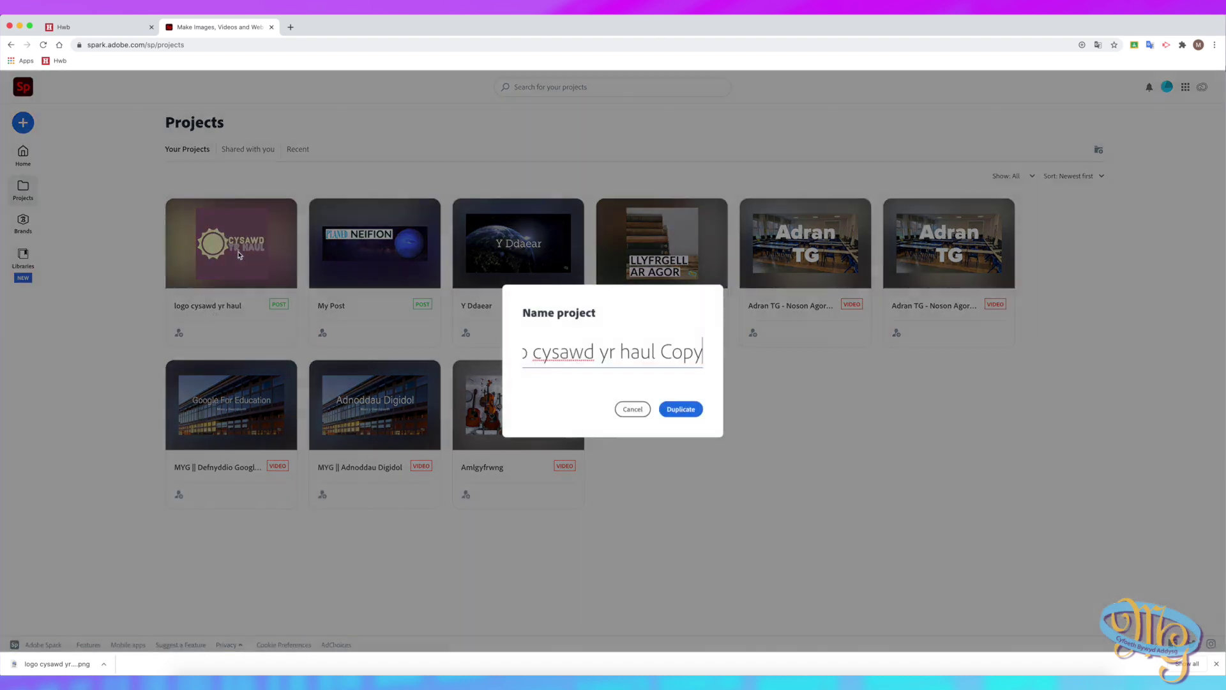
drag(664, 355, 711, 360)
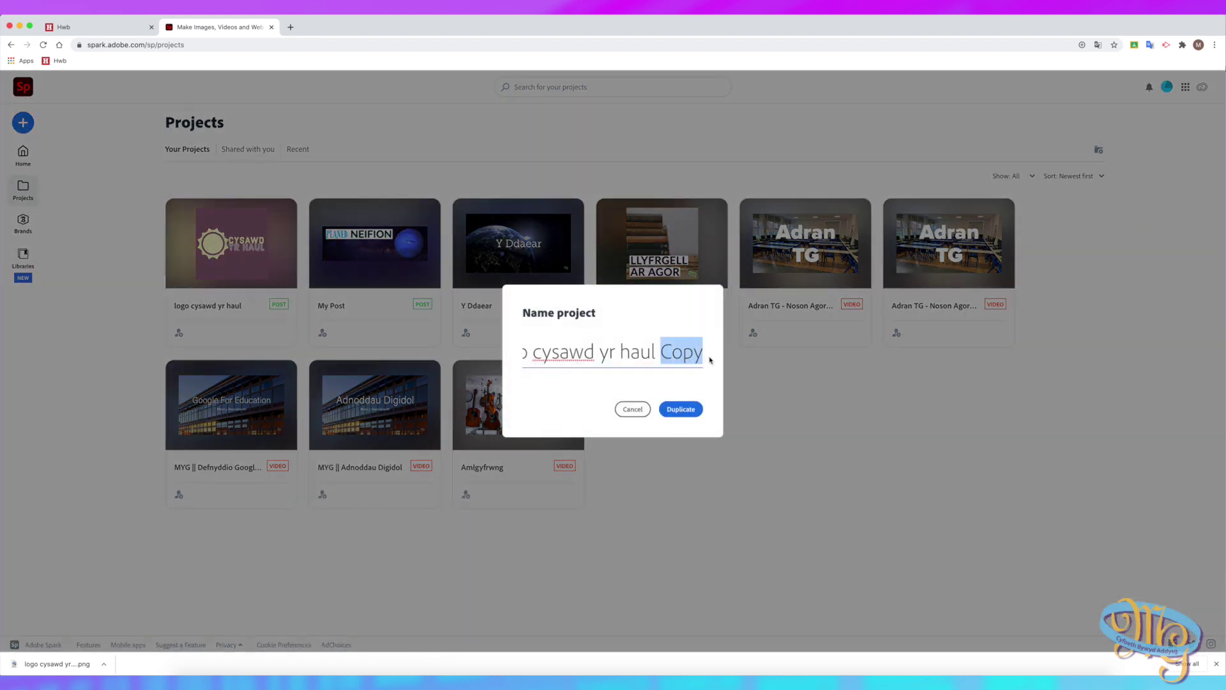
text([dim cefndir])
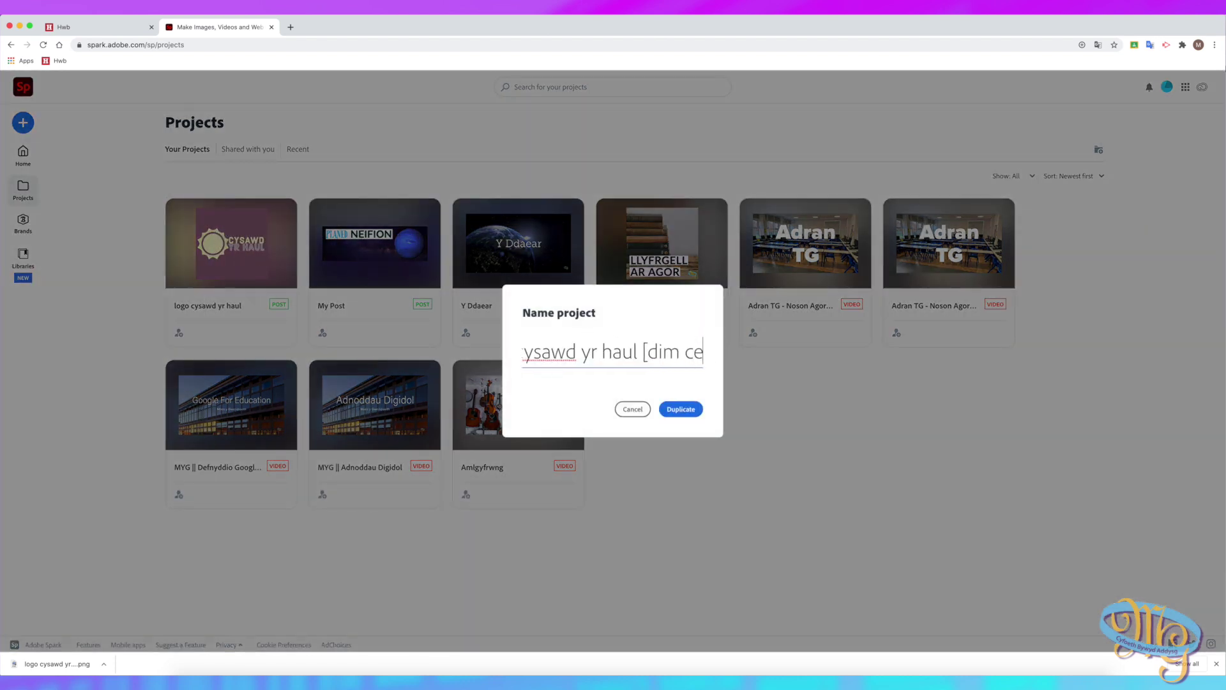
click(681, 410)
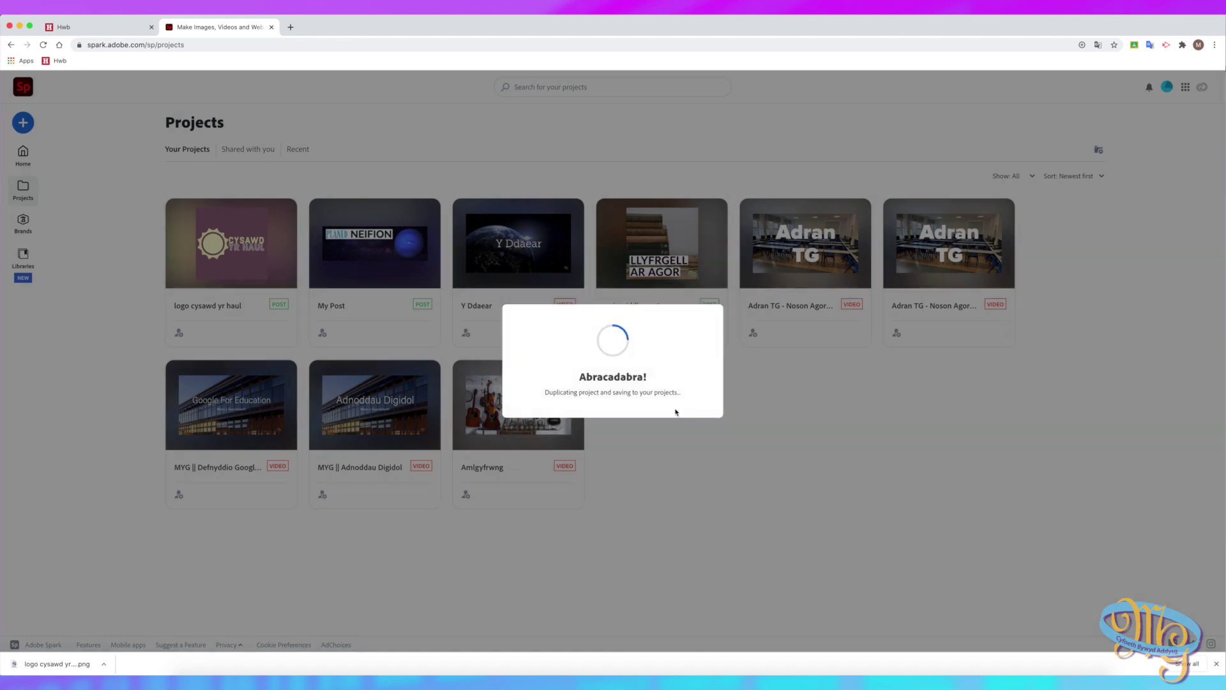
Open the duplicated project and shuffle its current colors to a dark plum sun on a light blue background
mouse_move(265, 273)
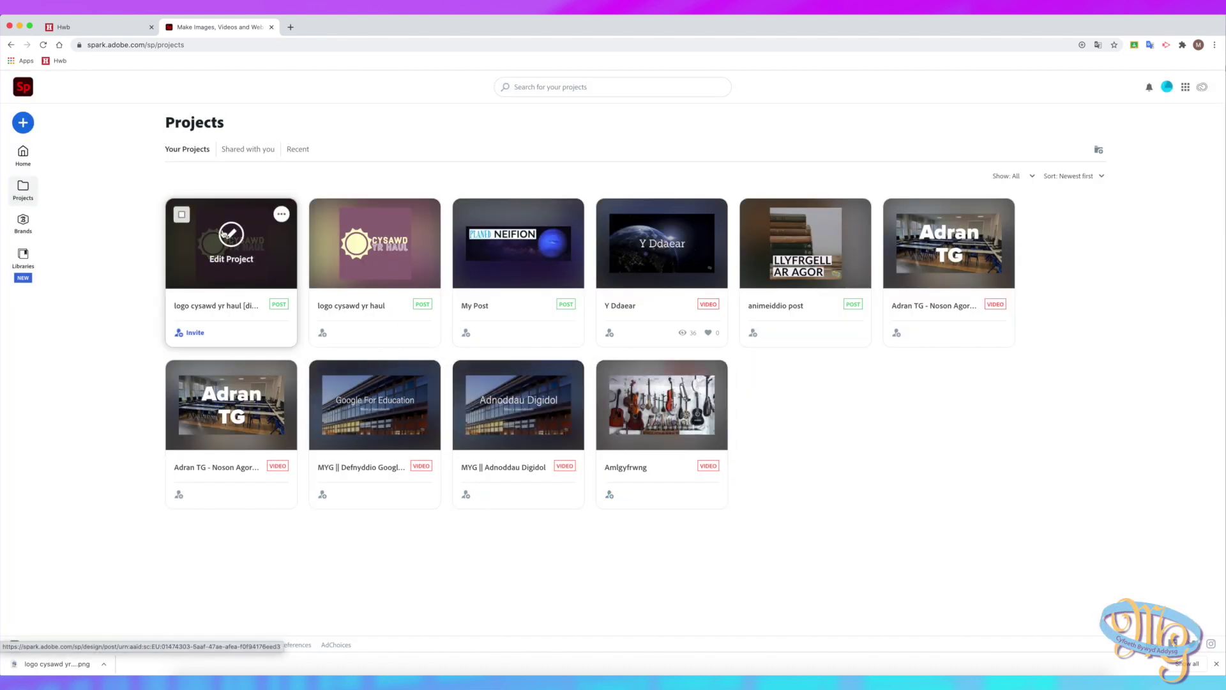
click(223, 234)
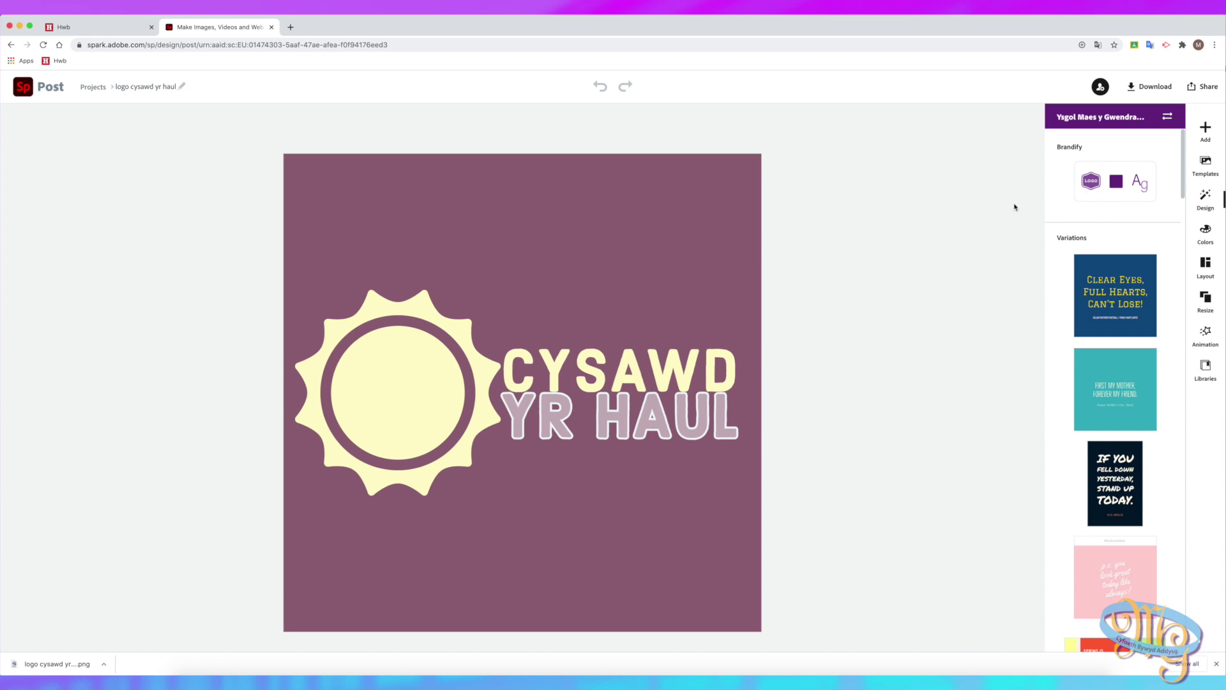
click(1205, 234)
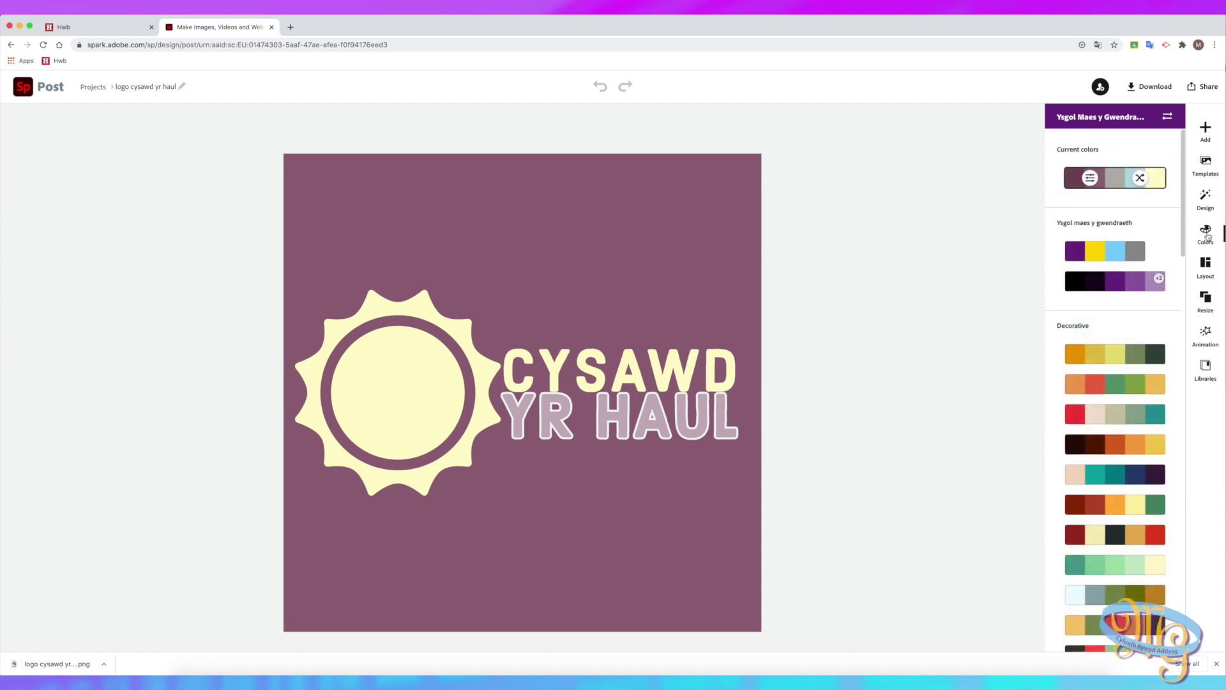
click(1141, 179)
click(1141, 179)
click(1141, 178)
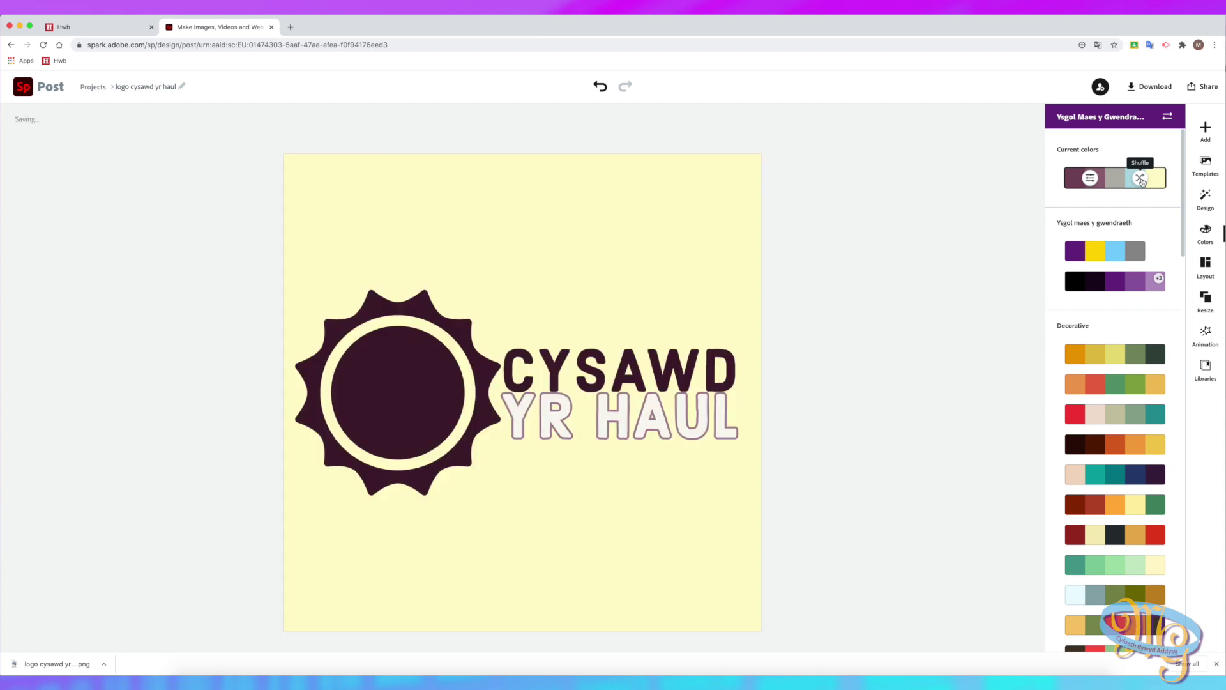
click(1141, 179)
click(1142, 179)
click(1142, 179)
click(1142, 178)
click(1141, 179)
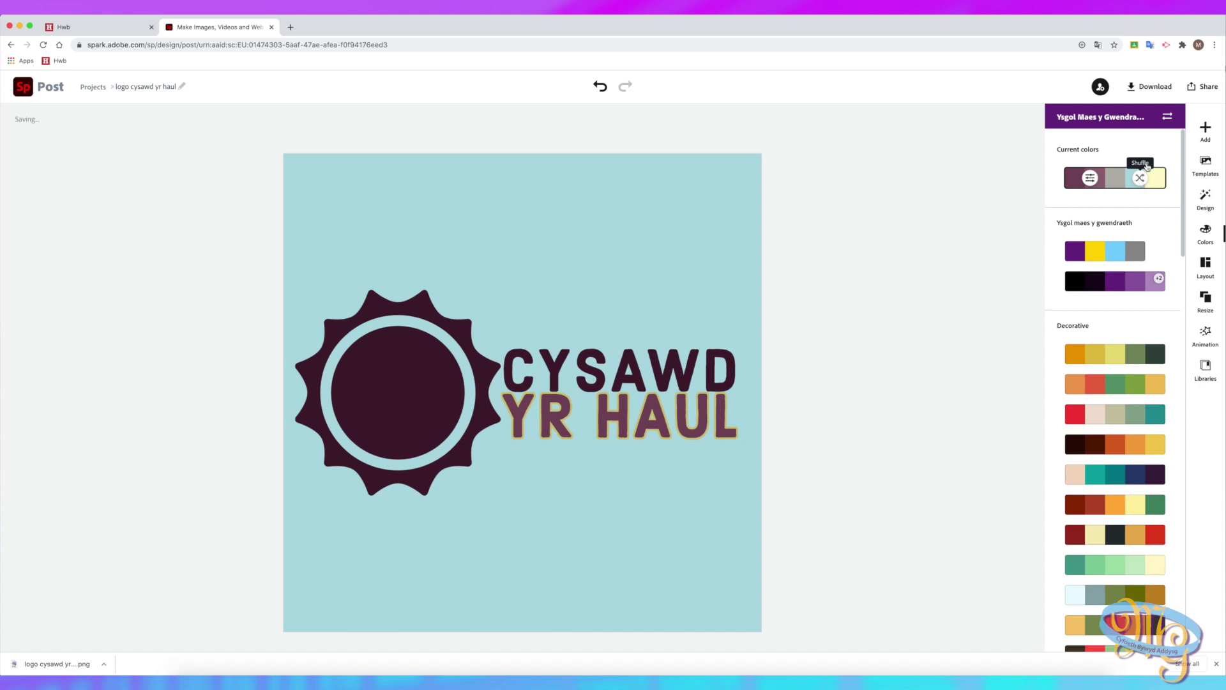
Download the duplicated logo as a PNG with a transparent background
click(1149, 87)
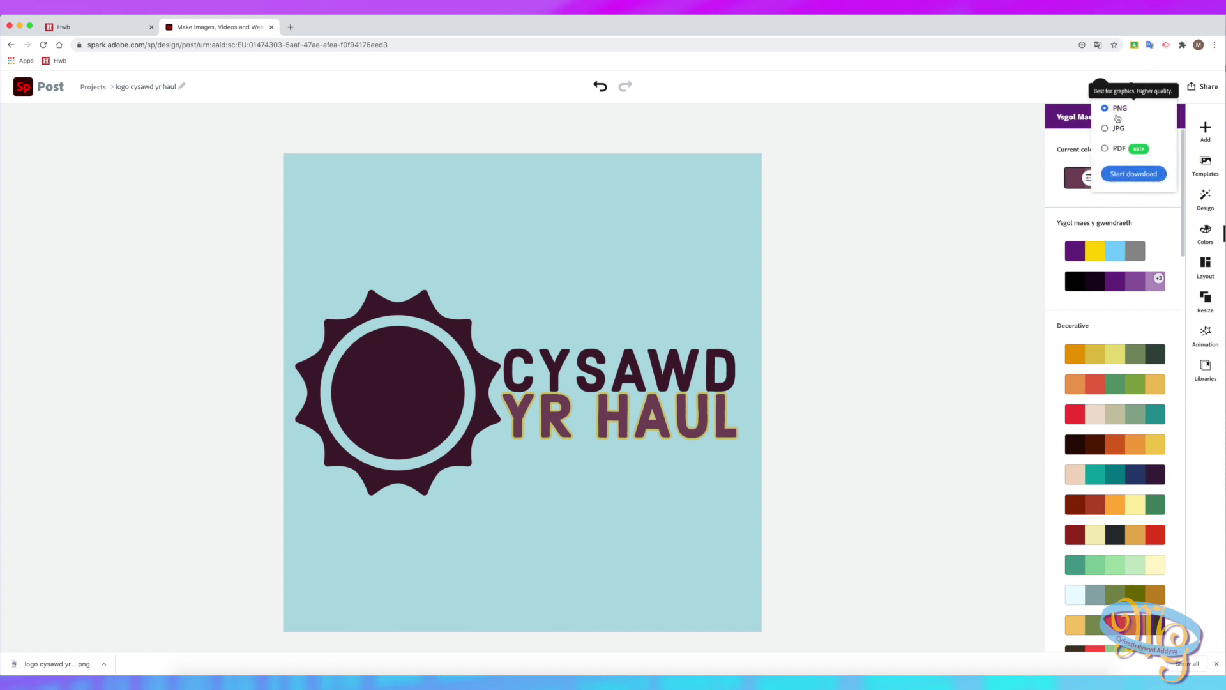
click(1135, 175)
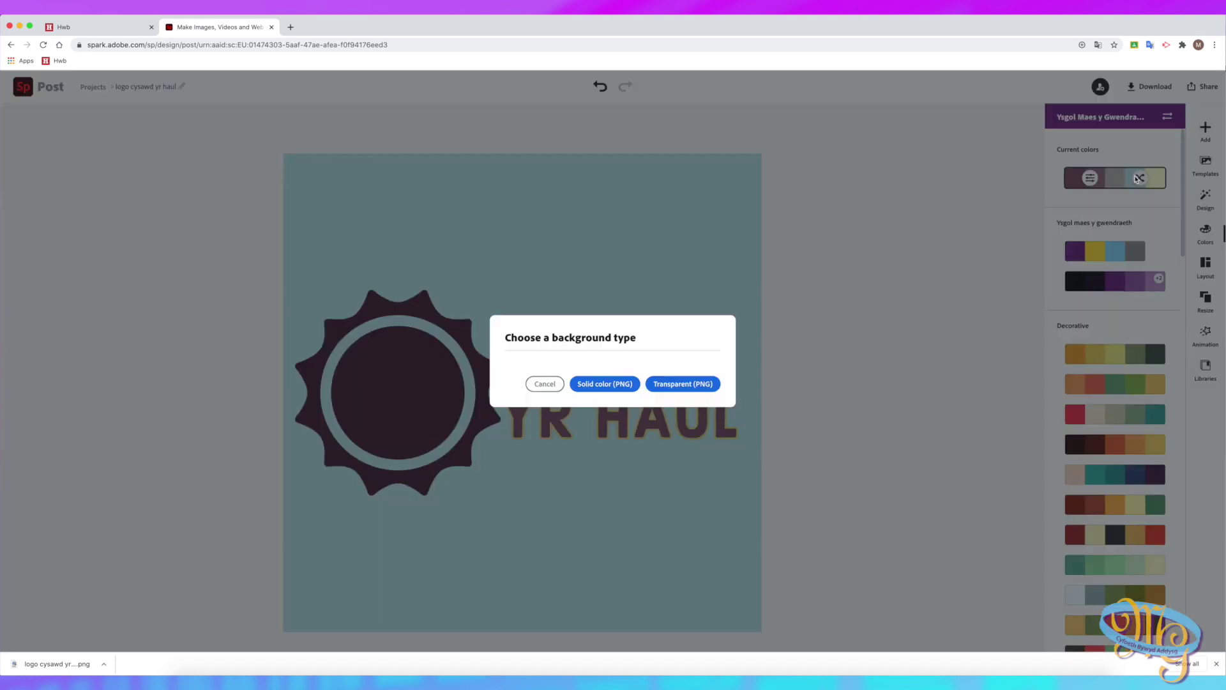
click(699, 386)
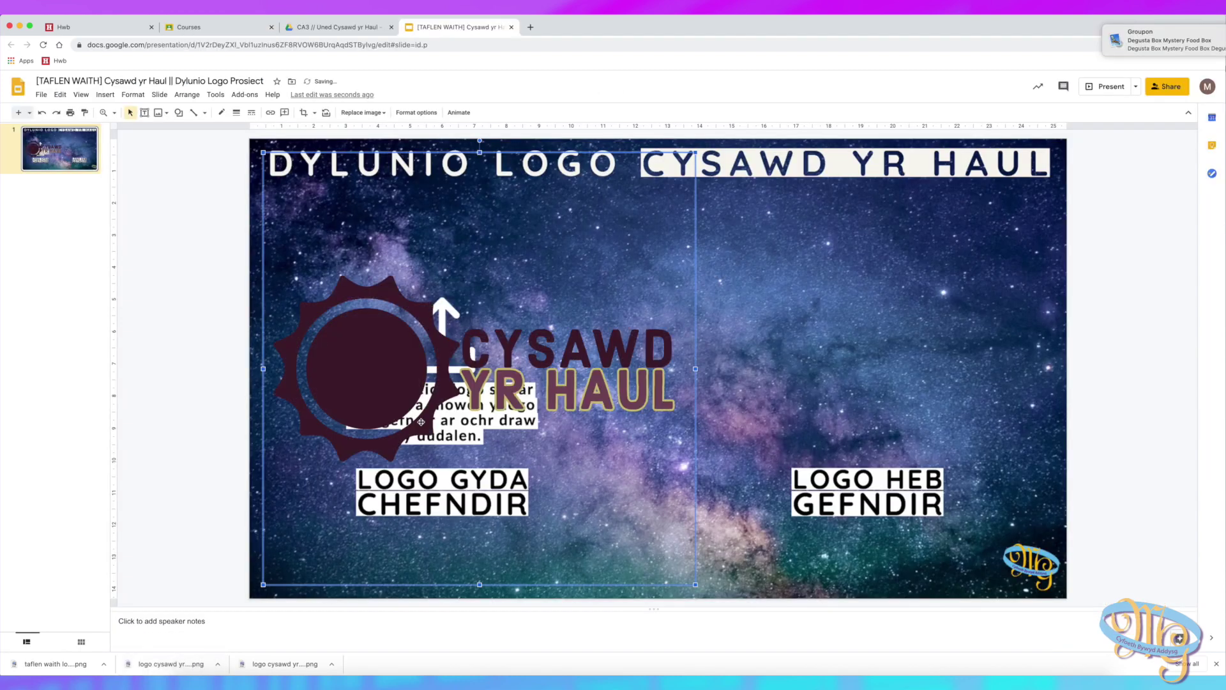
In the Google Slides worksheet, place the mauve-background logo above "LOGO GYDA CHEFNDIR" and a reduced transparent logo above "LOGO HEB GEFNDIR"
drag(411, 411, 698, 384)
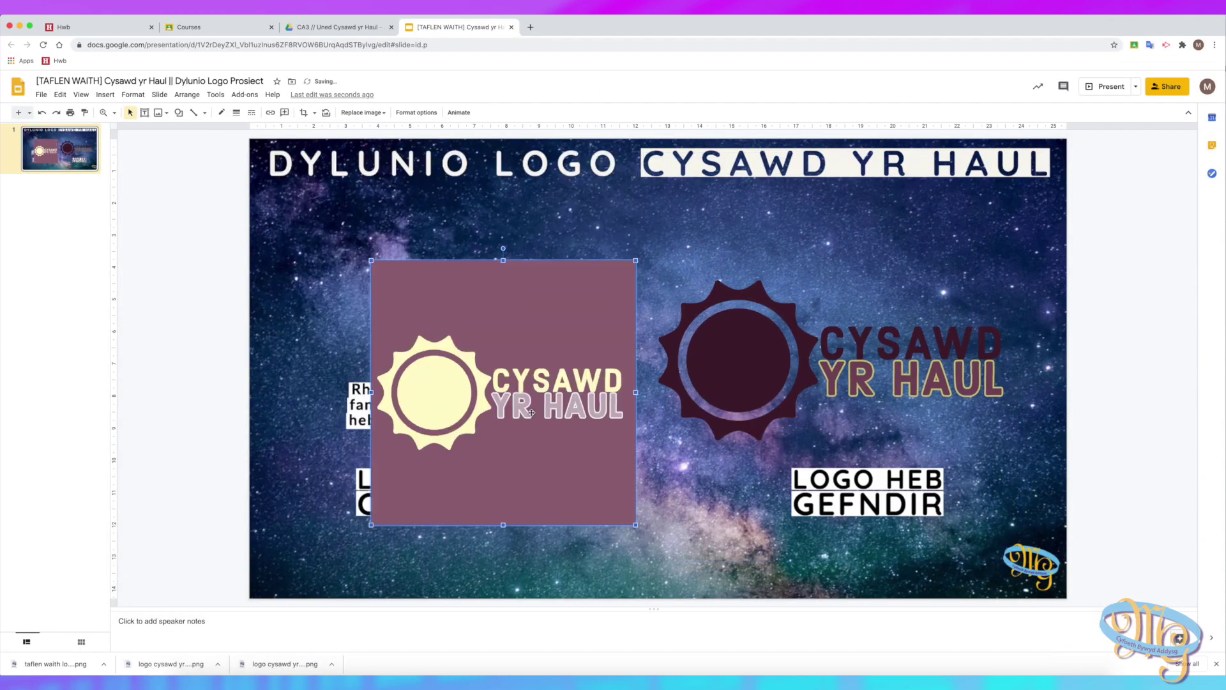
drag(532, 412, 485, 347)
click(728, 364)
drag(650, 174, 687, 212)
drag(754, 378, 738, 333)
click(623, 445)
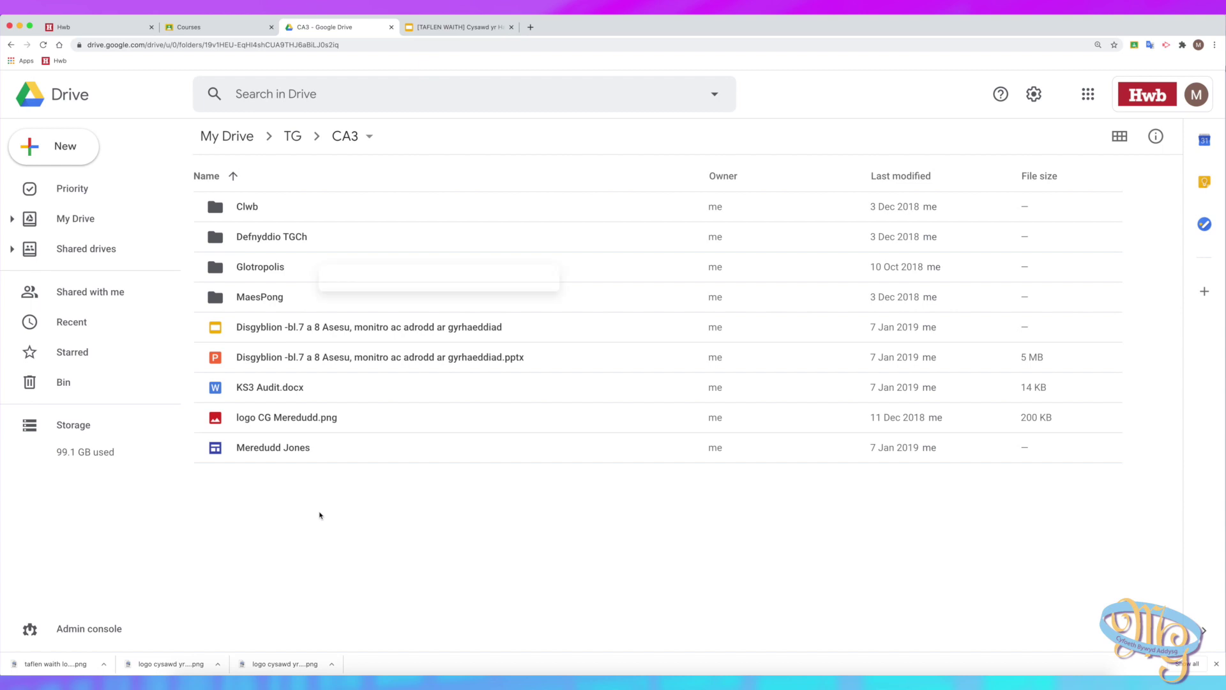
In Google Drive, create a "Cysawd yr Haul" folder inside CA3 and upload both downloaded logo PNGs to it
right_click(320, 511)
click(430, 301)
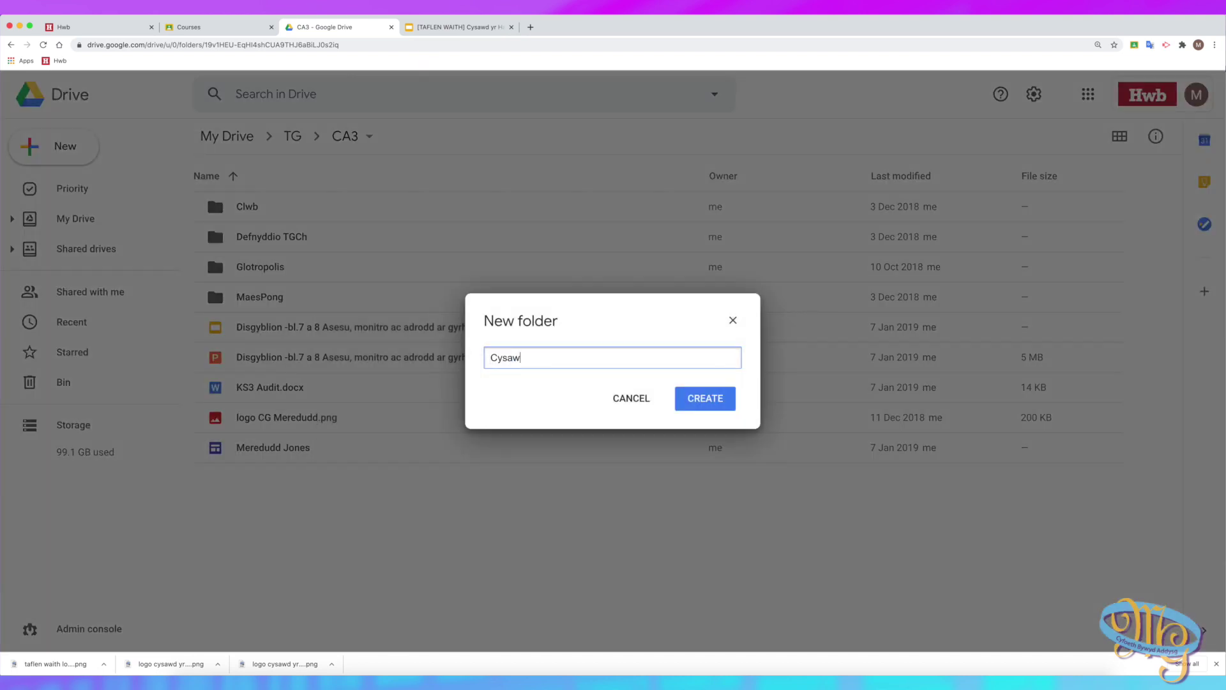
click(712, 401)
double_click(695, 235)
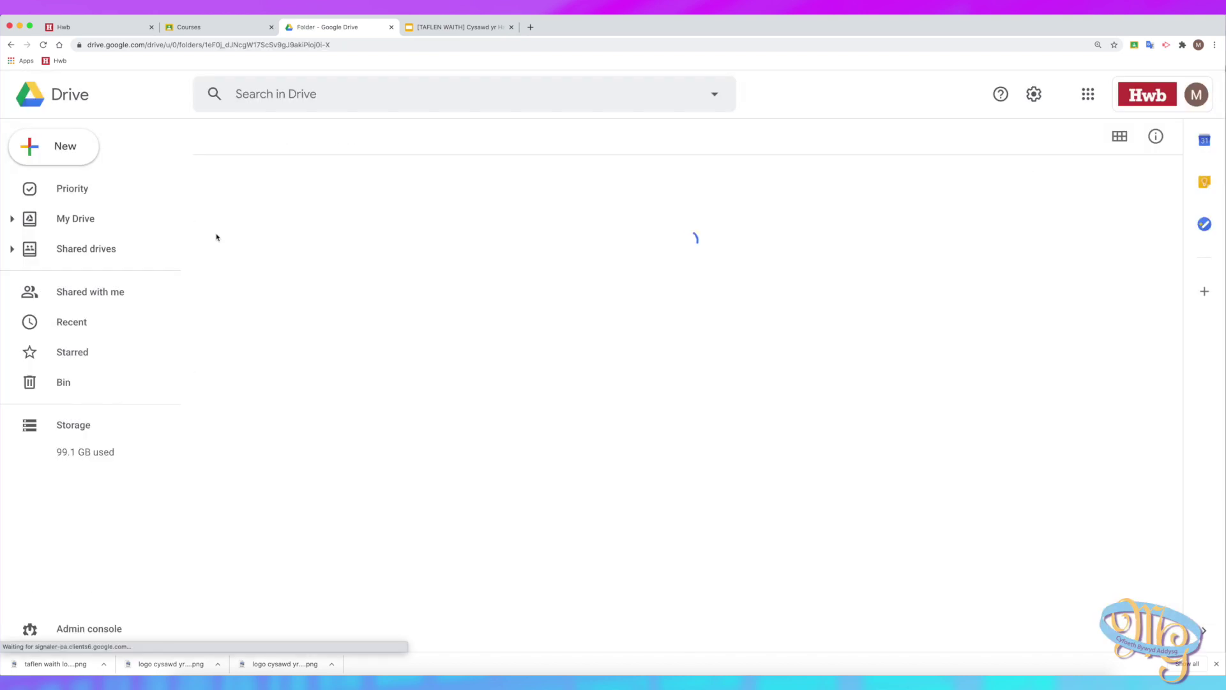
drag(170, 663, 564, 362)
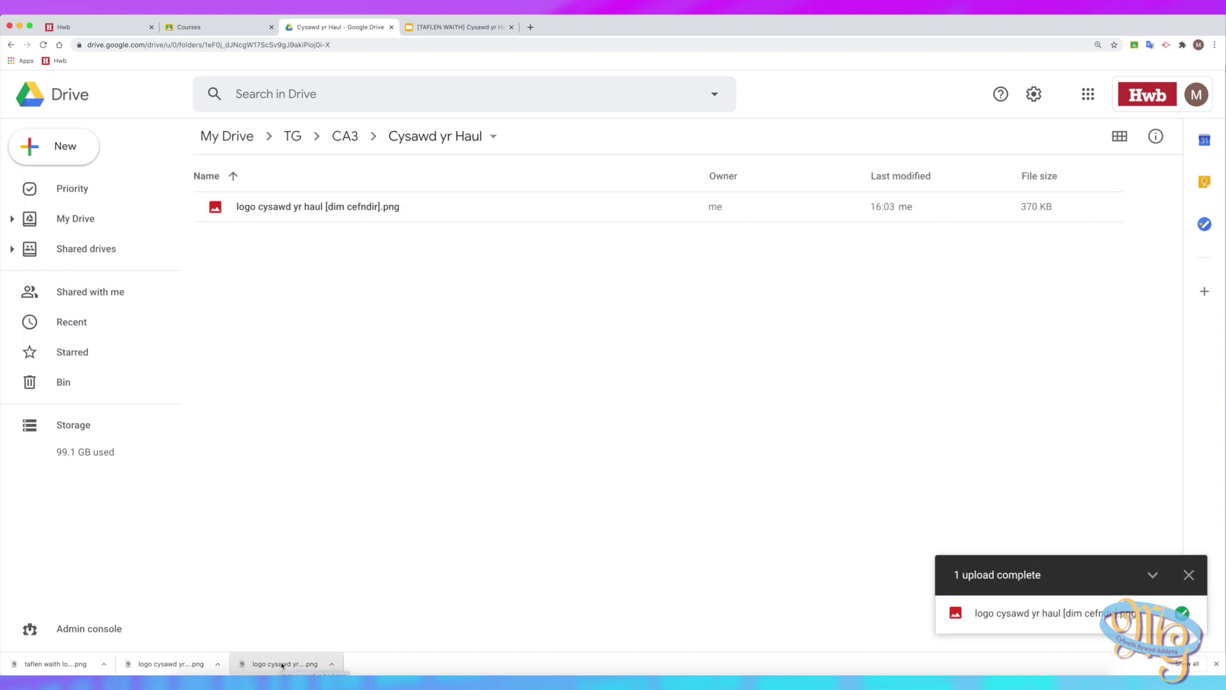
drag(284, 664, 356, 423)
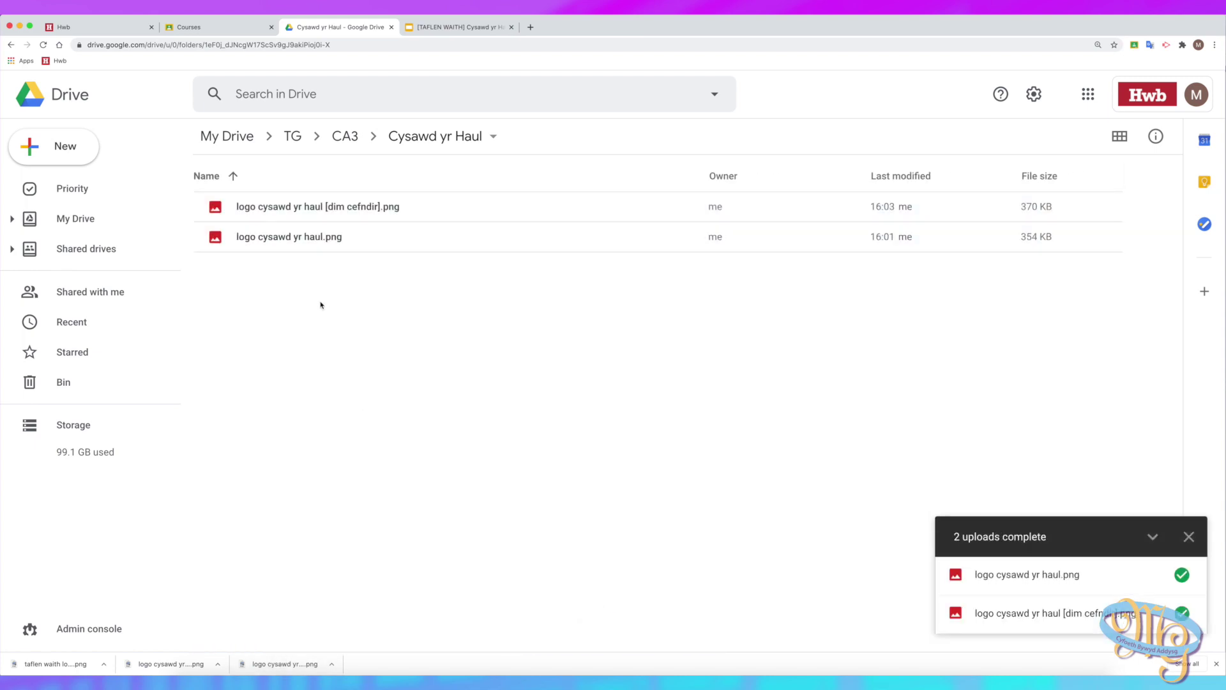
Preview the uploaded "logo cysawd yr haul.png" and "logo cysawd yr haul [dim cefndir].png", and return to the folder
double_click(268, 242)
click(309, 202)
double_click(312, 207)
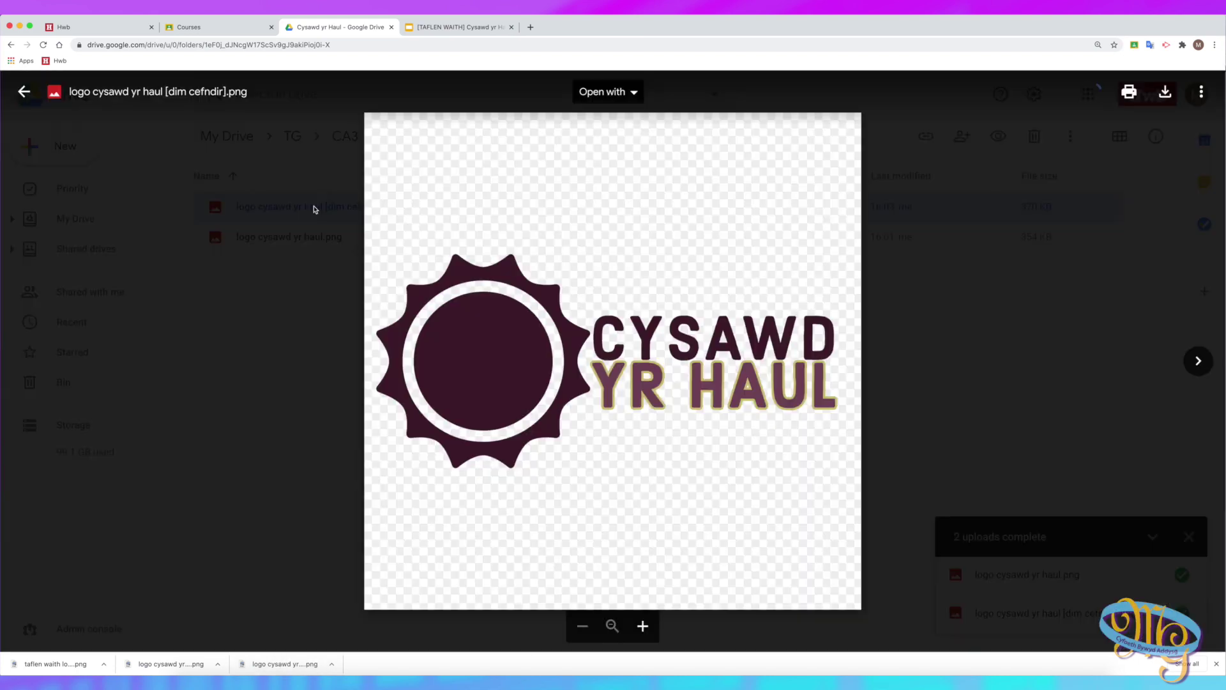
click(24, 92)
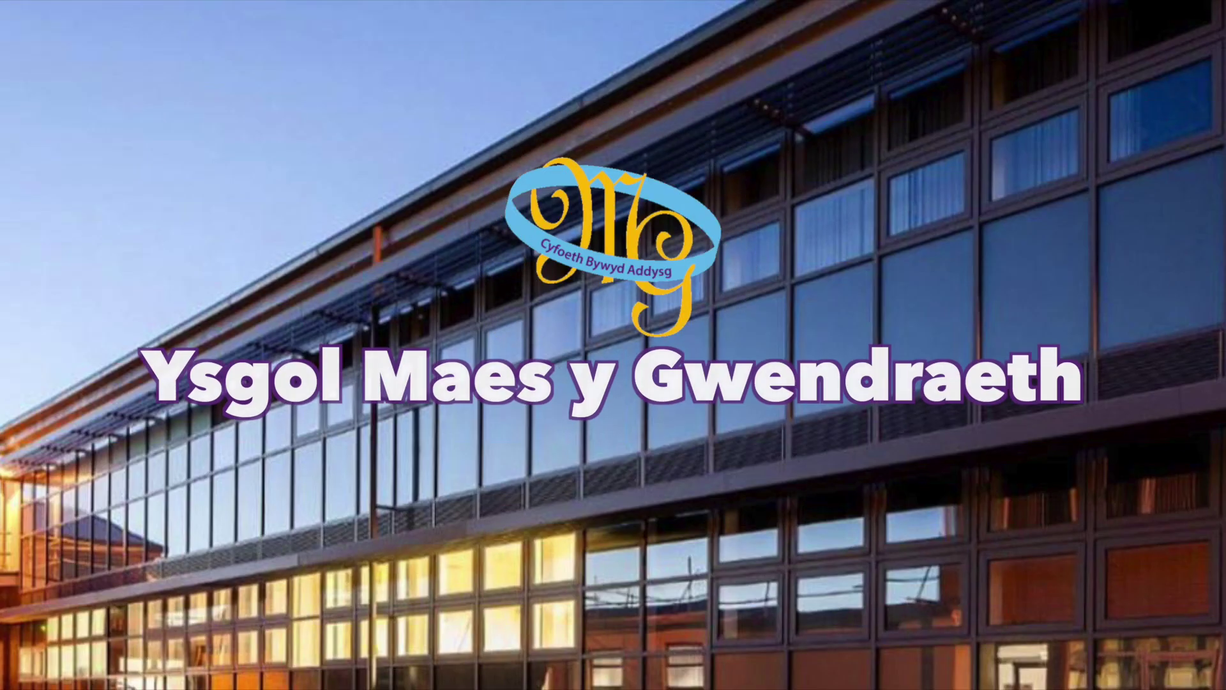